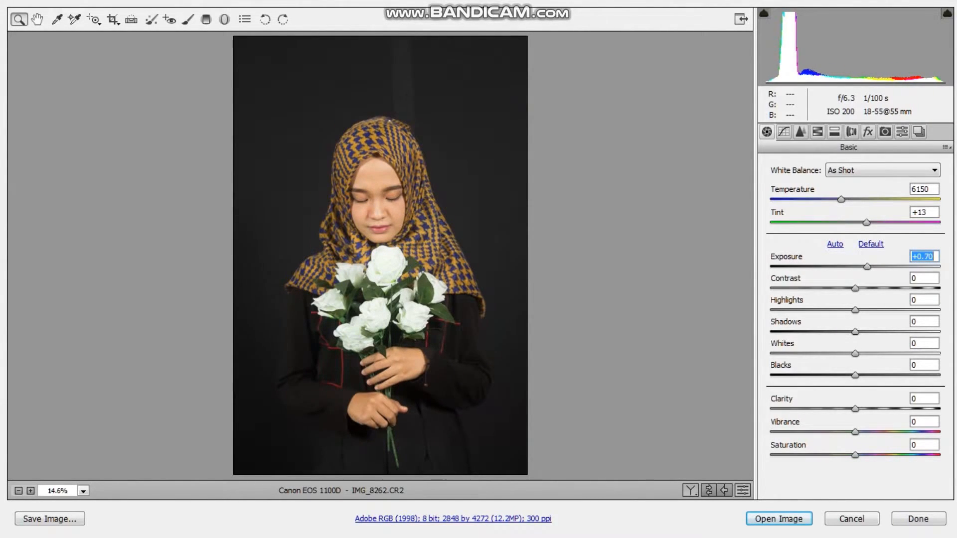
# Step: Lower the photo's Contrast to -14
pyautogui.press('Tab')
pyautogui.press('Down')
pyautogui.press('Down')
pyautogui.press('Down')
pyautogui.press('Down')
pyautogui.press('Down')
pyautogui.press('Down')
pyautogui.press('Down')
pyautogui.press('Down')
pyautogui.press('Down')
pyautogui.press('Down')
pyautogui.press('Down')
pyautogui.press('Down')
pyautogui.press('Down')
pyautogui.press('Down')
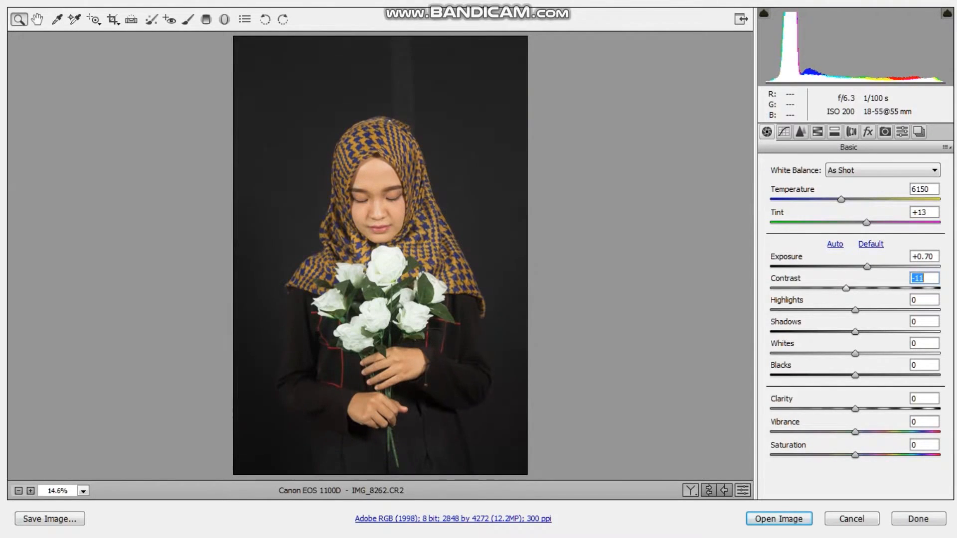
# Step: Set Highlights to +8 and Shadows to -6
pyautogui.press('Tab')
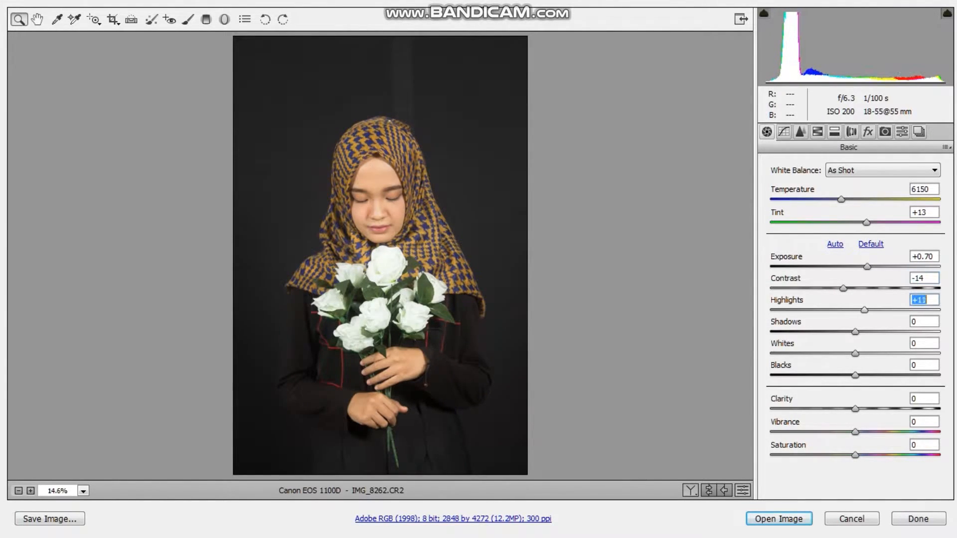
pyautogui.press('Up')
pyautogui.press('Up')
pyautogui.press('Up')
pyautogui.press('Up')
pyautogui.press('Up')
pyautogui.press('Up')
pyautogui.press('Up')
pyautogui.press('Up')
pyautogui.press('Tab')
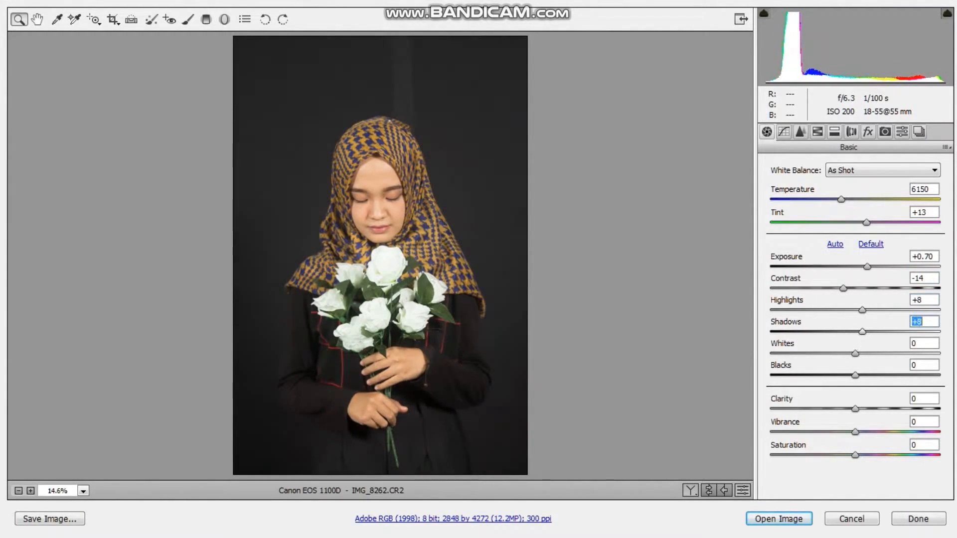
pyautogui.press('Down')
pyautogui.press('Down')
pyautogui.press('Down')
pyautogui.press('Down')
pyautogui.press('Down')
pyautogui.press('Down')
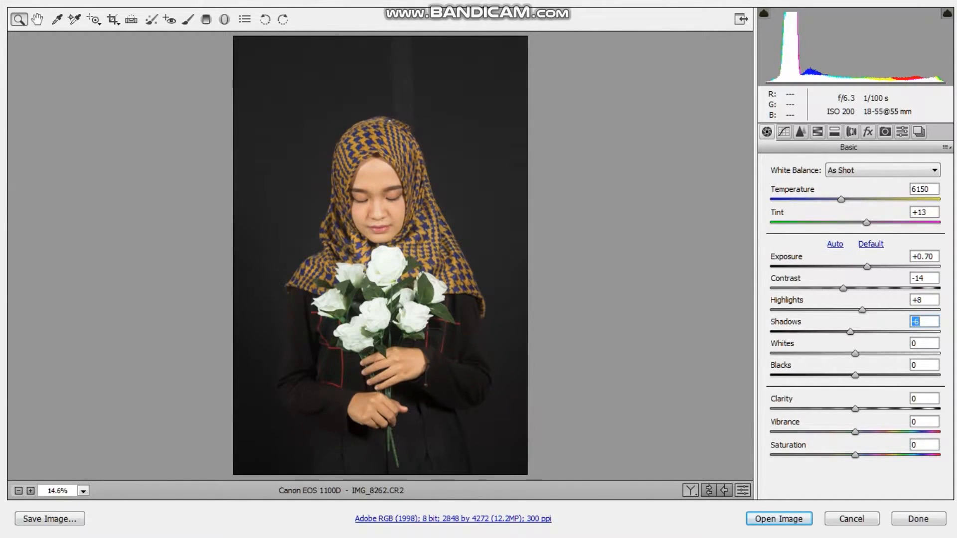
# Step: Raise the Whites value to +24
pyautogui.press('Tab')
pyautogui.press('Up')
pyautogui.press('Up')
pyautogui.press('Up')
pyautogui.press('Up')
pyautogui.press('Up')
pyautogui.press('Up')
pyautogui.press('Up')
pyautogui.press('Up')
pyautogui.press('Up')
pyautogui.press('Up')
pyautogui.press('Up')
pyautogui.press('Up')
pyautogui.press('Up')
pyautogui.press('Up')
pyautogui.press('Up')
pyautogui.press('Up')
pyautogui.press('Up')
pyautogui.press('Up')
pyautogui.press('Up')
pyautogui.press('Up')
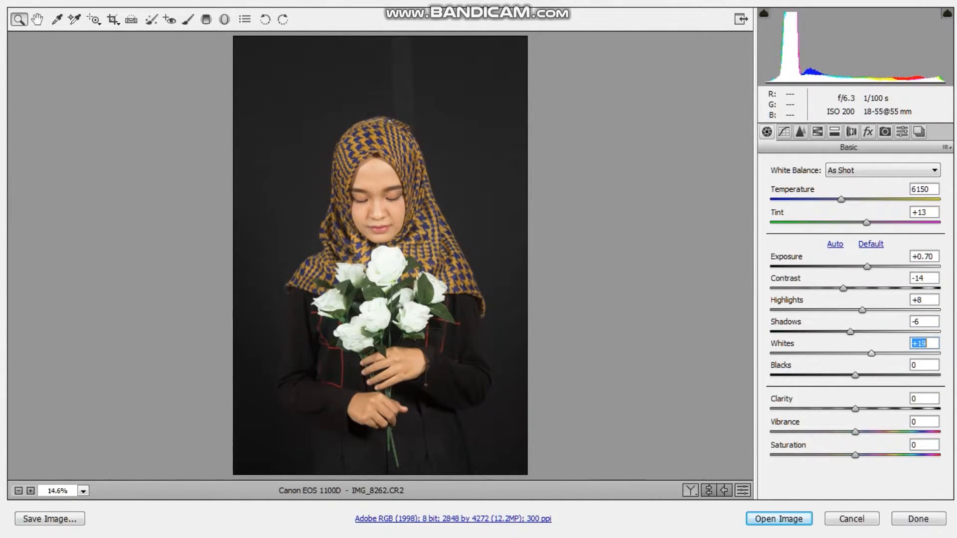
pyautogui.press('Up')
# Step: Lower the Blacks value to -6
pyautogui.press('Tab')
pyautogui.press('Down')
pyautogui.press('Down')
pyautogui.press('Down')
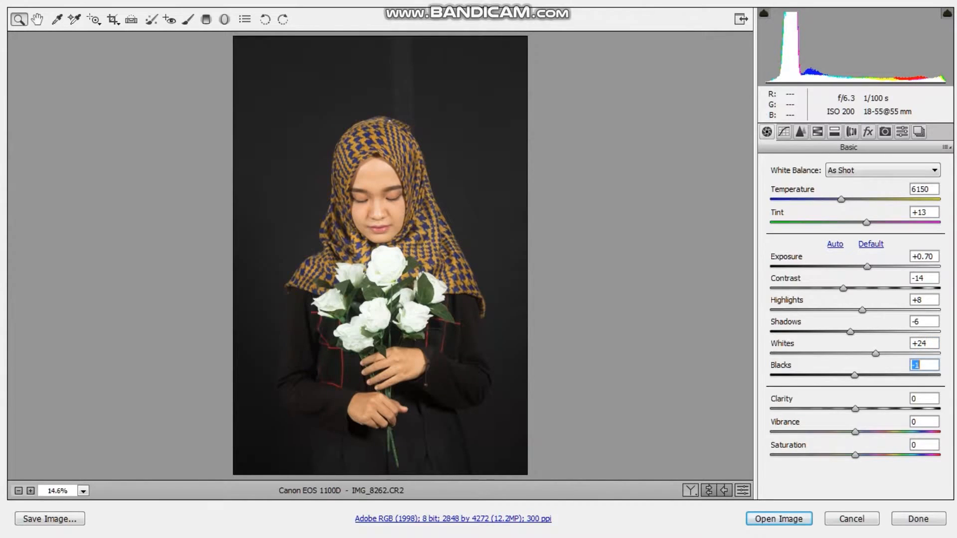
pyautogui.press('Down')
pyautogui.press('Down')
# Step: Reset both Shadows and Highlights to 0
pyautogui.hotkey('shift', 'Tab')
pyautogui.hotkey('shift', 'Tab')
pyautogui.press('Up')
pyautogui.press('Up')
pyautogui.press('Up')
pyautogui.press('Up')
pyautogui.press('Up')
pyautogui.press('Up')
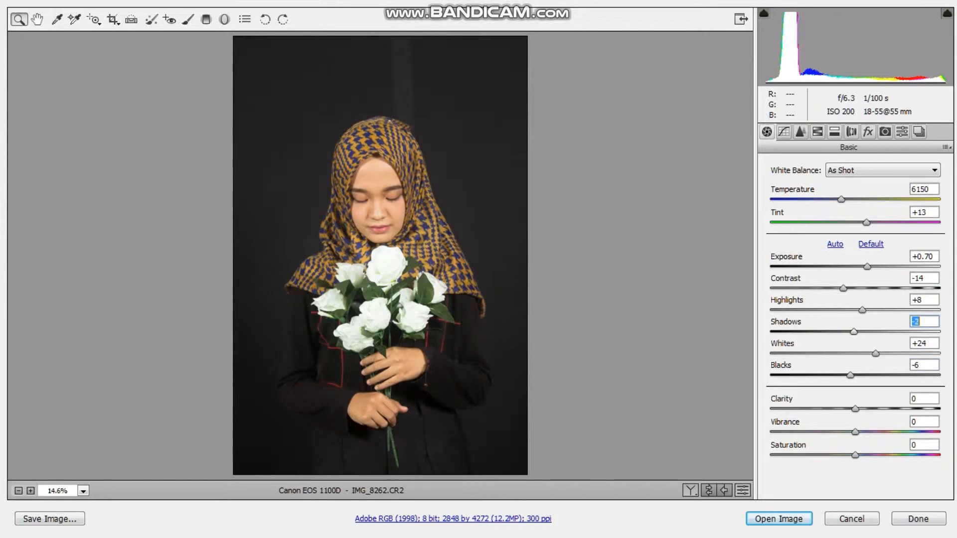
pyautogui.hotkey('shift', 'Tab')
pyautogui.press('Down')
pyautogui.press('Down')
pyautogui.press('Down')
pyautogui.press('Down')
pyautogui.press('Down')
pyautogui.press('Down')
pyautogui.press('Down')
pyautogui.press('Down')
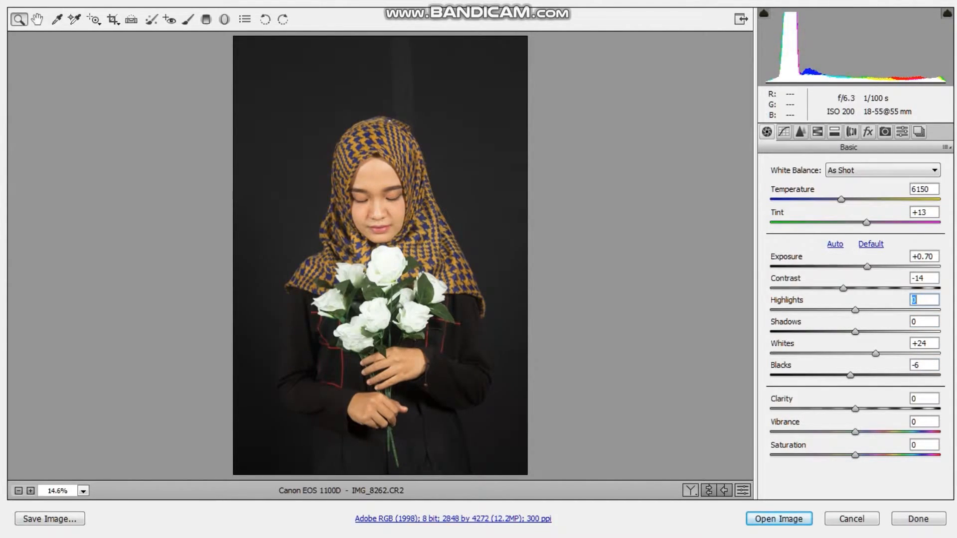
# Step: Set Clarity to +4 and open the developed raw photo in the main Photoshop editor
pyautogui.press('Tab')
pyautogui.press('Tab')
pyautogui.press('Tab')
pyautogui.press('Tab')
pyautogui.press('Up')
pyautogui.press('Up')
pyautogui.press('Up')
pyautogui.press('Up')
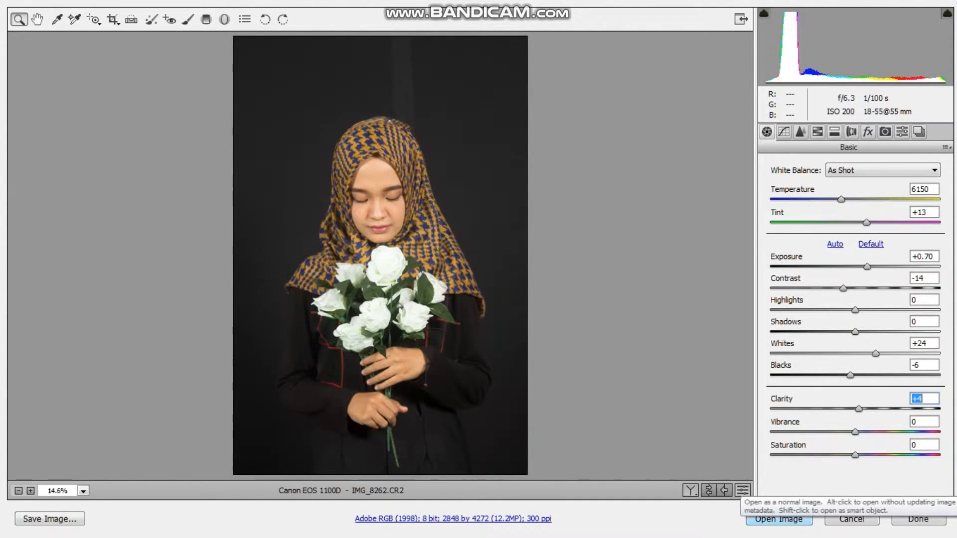
pyautogui.click(779, 519)
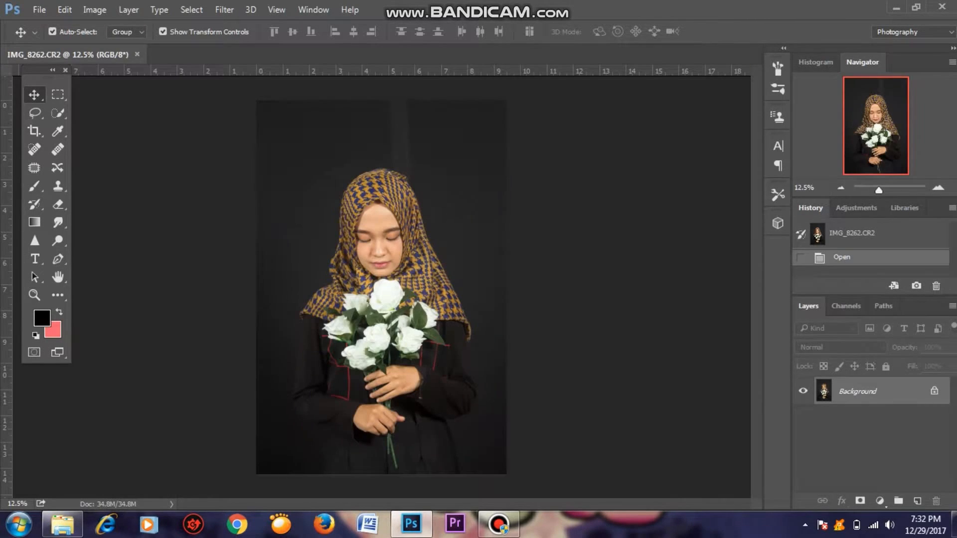
# Step: Rotate the photo slightly clockwise and crop it tighter around the woman and her bouquet, keeping her centred
pyautogui.press('c')
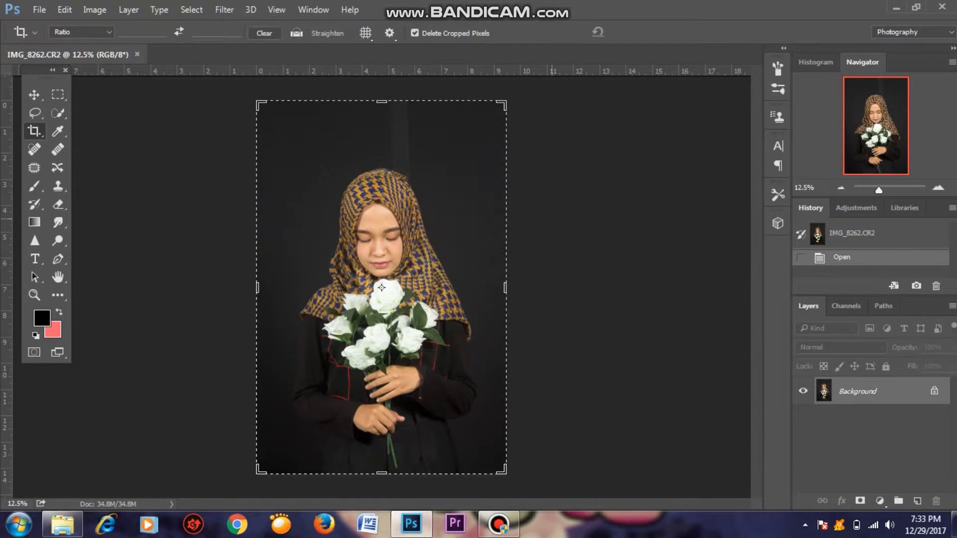
pyautogui.moveTo(552, 220); pyautogui.dragTo(554, 225)
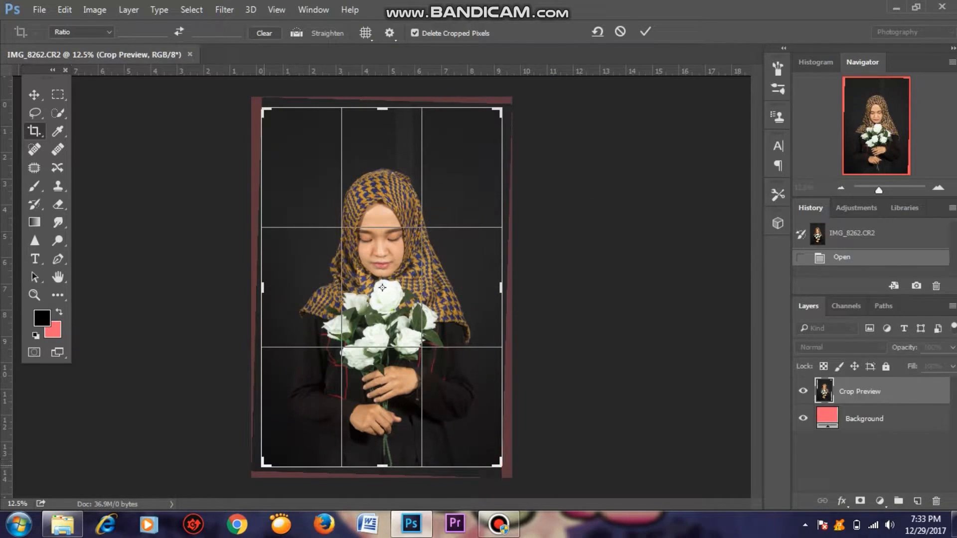
pyautogui.moveTo(266, 113); pyautogui.dragTo(274, 125)
pyautogui.moveTo(495, 454); pyautogui.dragTo(492, 449)
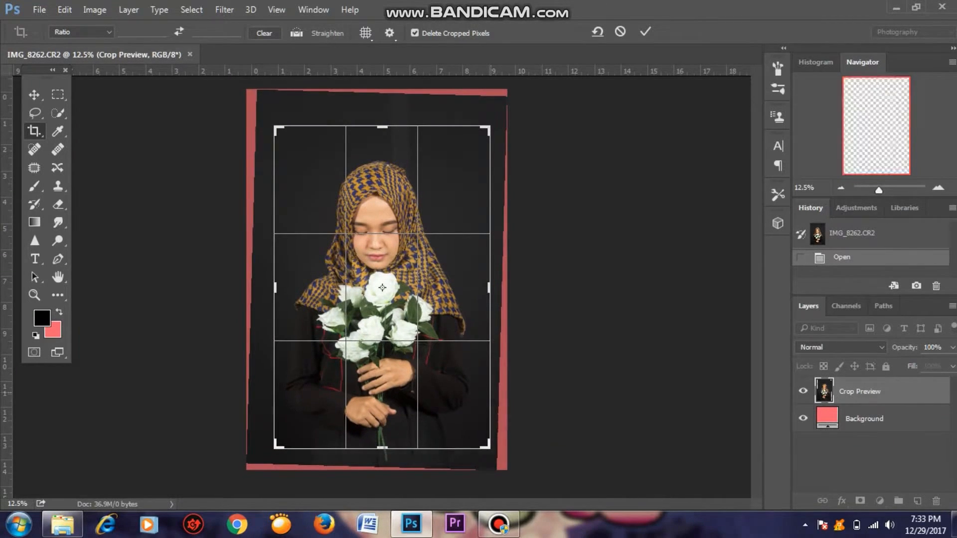
pyautogui.moveTo(492, 122); pyautogui.dragTo(487, 127)
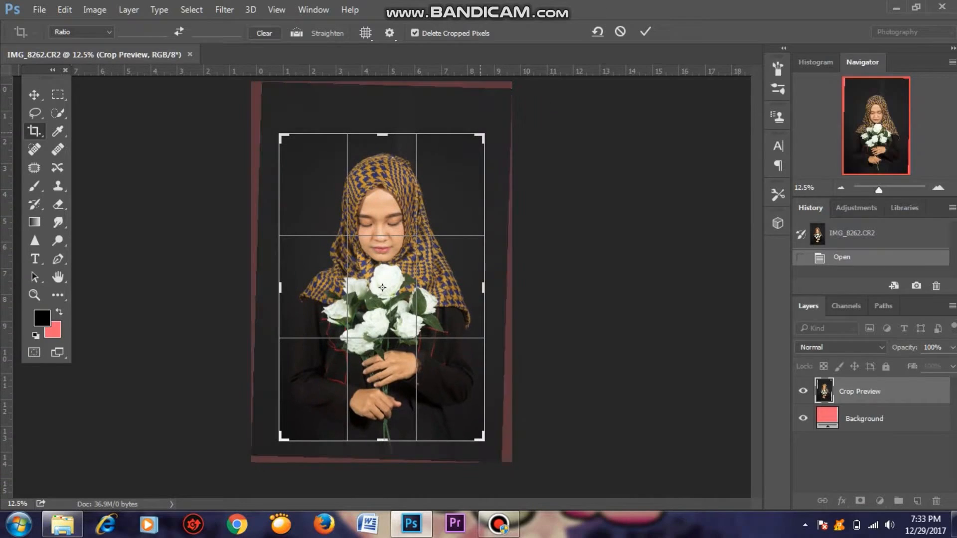
pyautogui.press('Right')
pyautogui.press('Right')
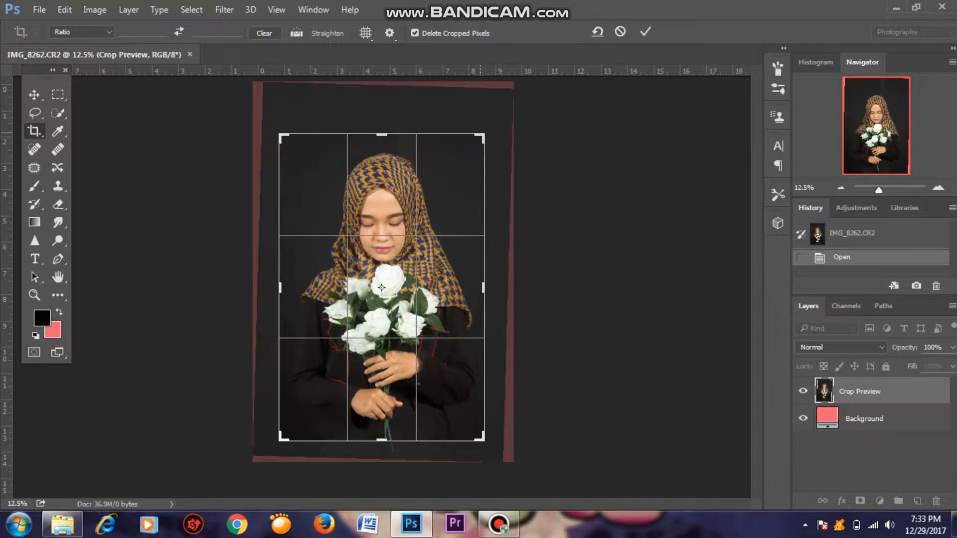
pyautogui.press('Up')
pyautogui.press('Up')
pyautogui.press('Down')
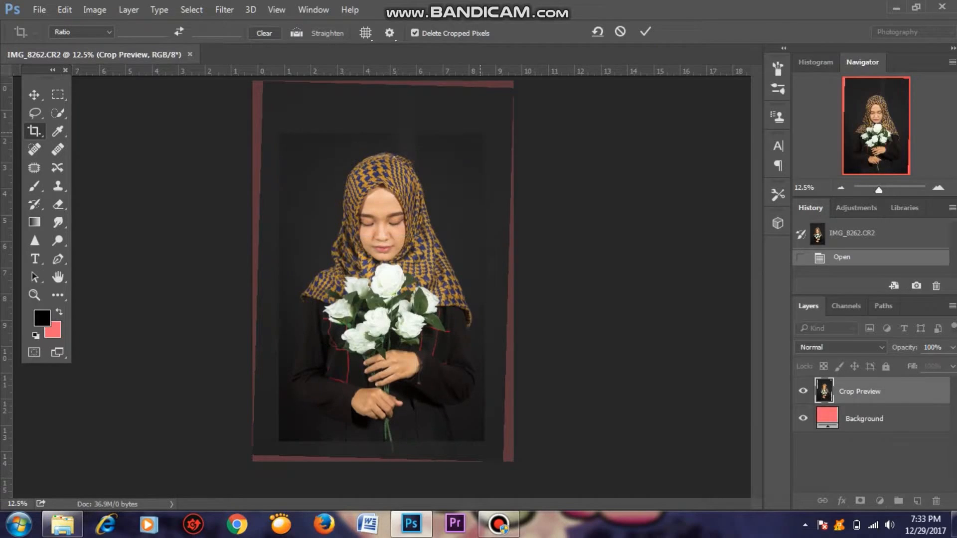
pyautogui.press('Return')
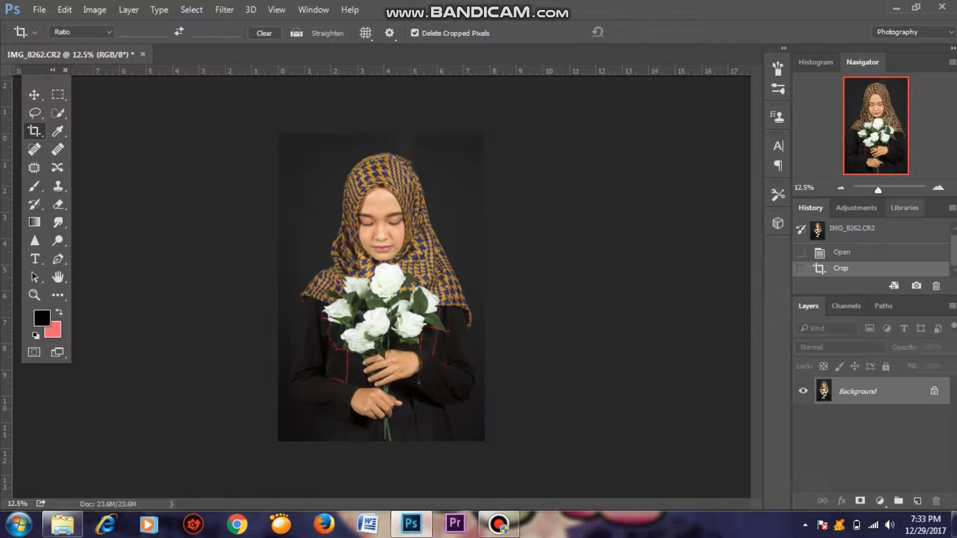
# Step: Cover the lighter vertical strip in the backdrop above the headscarf with the Clone Stamp, sampling the dark background beside it
pyautogui.click(938, 187)
pyautogui.click(938, 188)
pyautogui.click(938, 188)
pyautogui.click(938, 188)
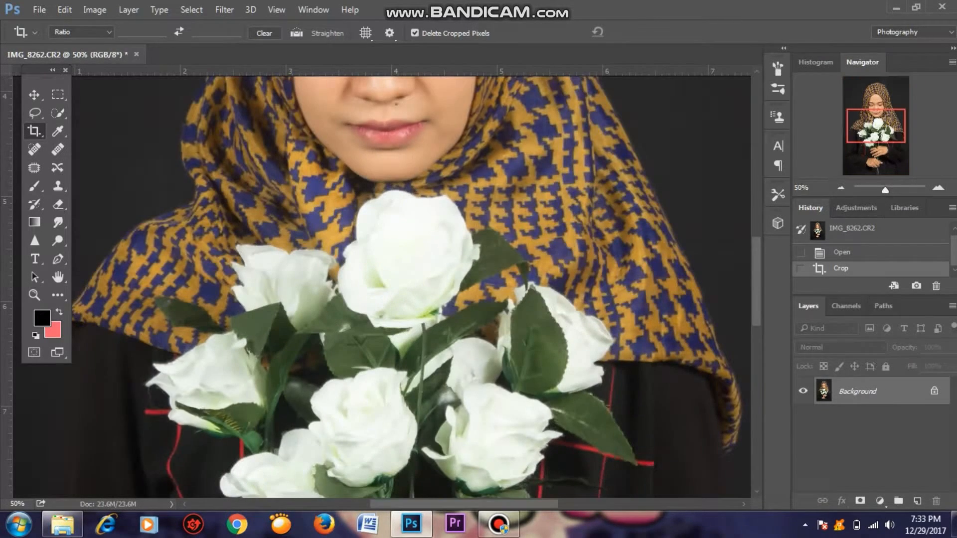
pyautogui.scroll(10, 431, 234)
pyautogui.press('s')
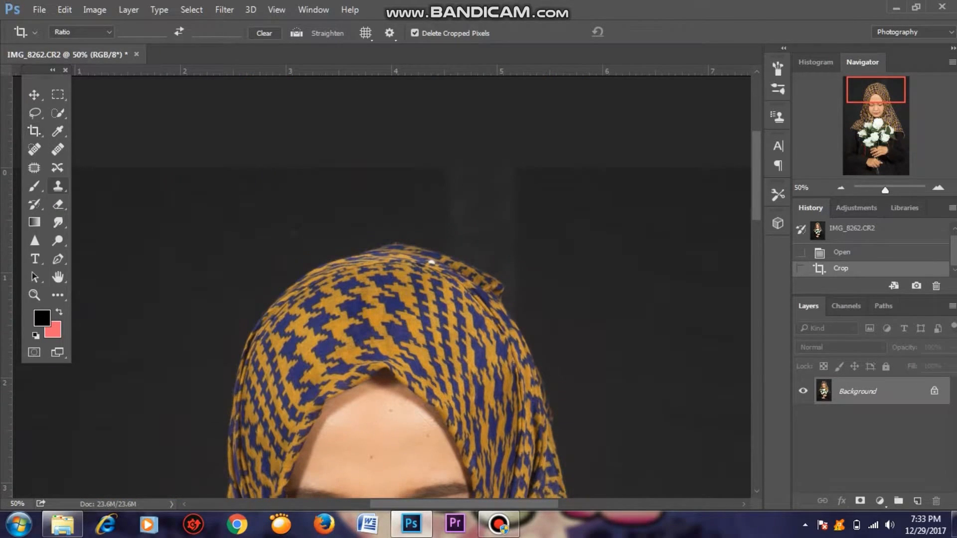
pyautogui.click(610, 210)
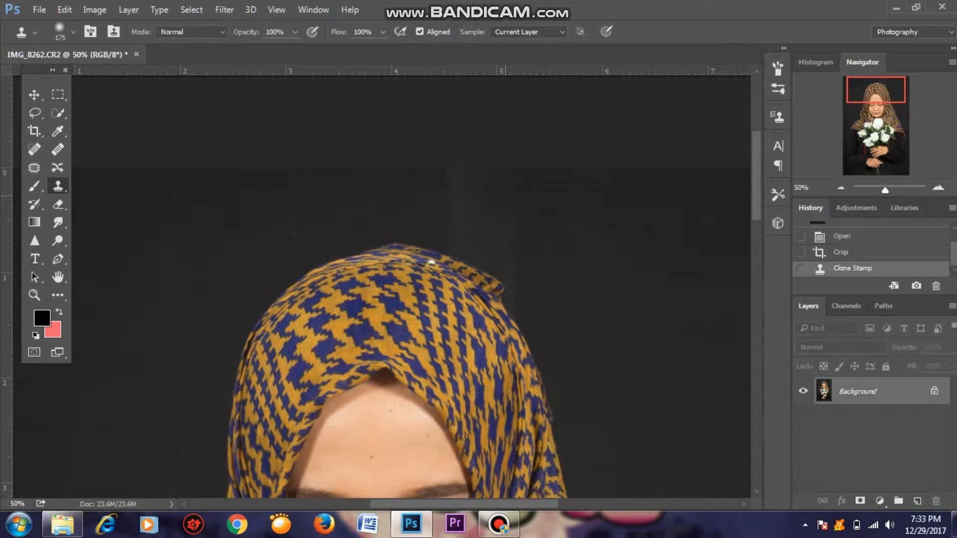
pyautogui.click(535, 204)
pyautogui.click(570, 241)
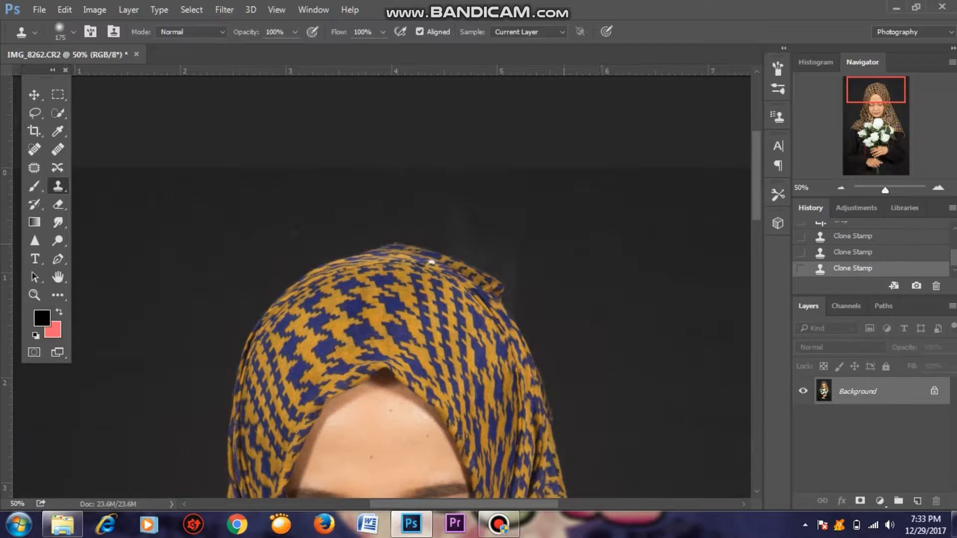
pyautogui.click(600, 256)
pyautogui.moveTo(467, 223)
pyautogui.mouseDown()
pyautogui.moveTo(480, 245)
pyautogui.moveTo(457, 239)
pyautogui.moveTo(510, 272)
pyautogui.moveTo(521, 298)
pyautogui.mouseUp()
# Step: Remove the small dark spots on the forehead with the Healing Brush, sampling clean skin nearby
pyautogui.hotkey('ctrl', '+')
pyautogui.scroll(-5, 431, 261)
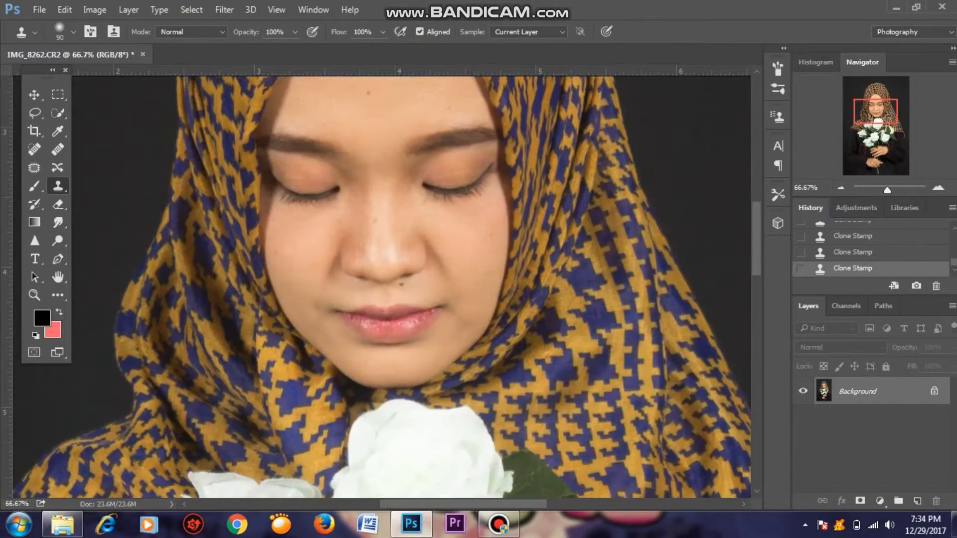
pyautogui.scroll(3, 382, 279)
pyautogui.click(57, 149)
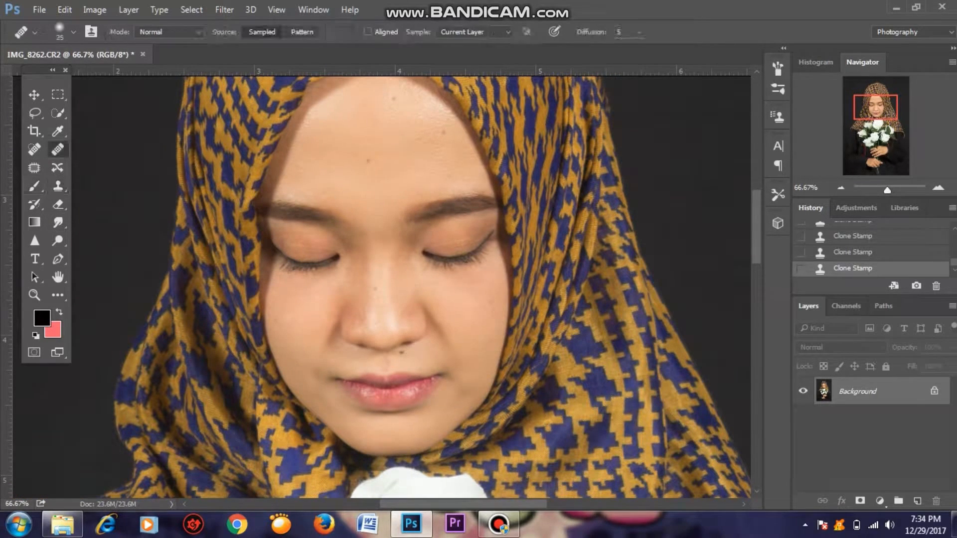
pyautogui.click(369, 161)
pyautogui.click(345, 104)
pyautogui.click(394, 156)
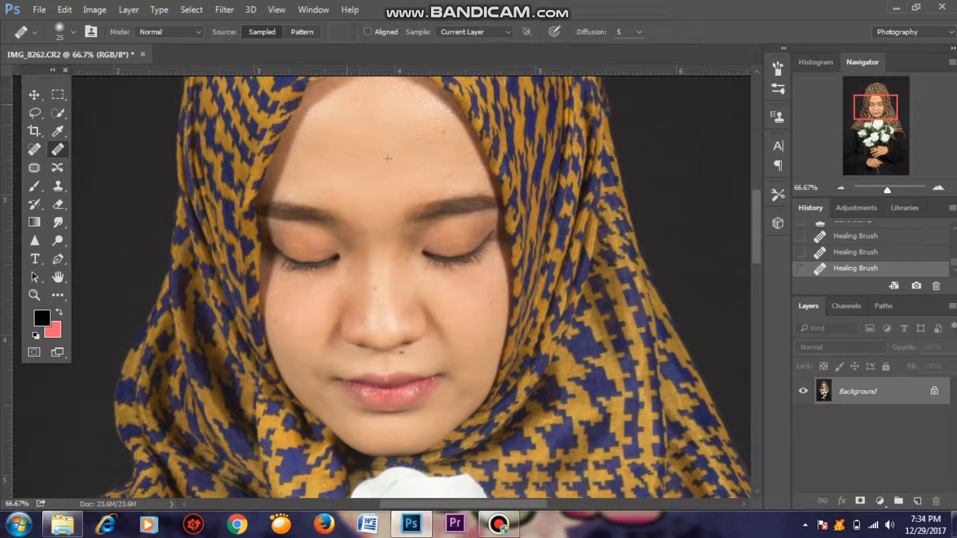
pyautogui.click(345, 105)
pyautogui.keyDown('alt'); pyautogui.click(427, 150); pyautogui.keyUp('alt')
pyautogui.click(443, 133)
# Step: Smooth the skin with the Imagenomic Portraiture filter, with Enhancements turned off and the output on a new layer
pyautogui.click(841, 187)
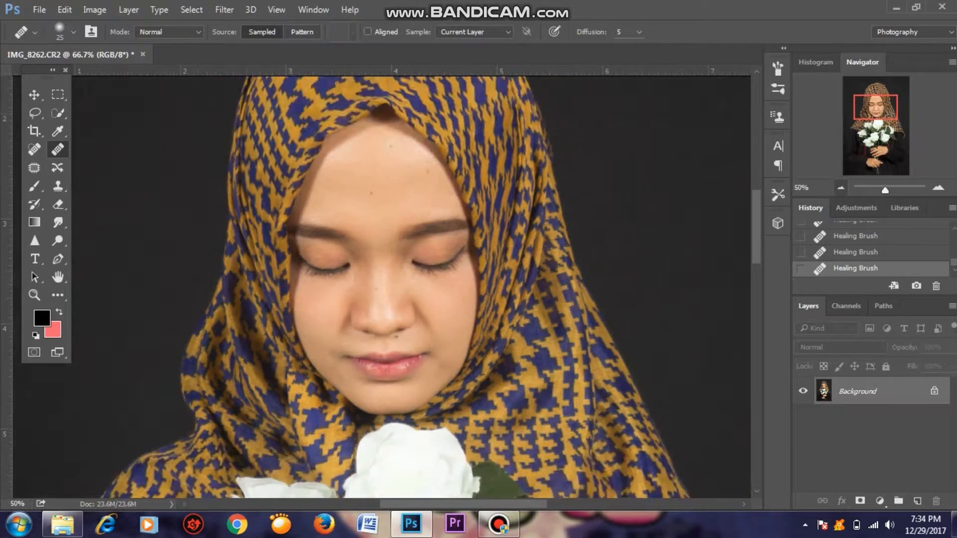
pyautogui.click(840, 187)
pyautogui.click(841, 187)
pyautogui.click(840, 187)
pyautogui.click(840, 187)
pyautogui.click(938, 187)
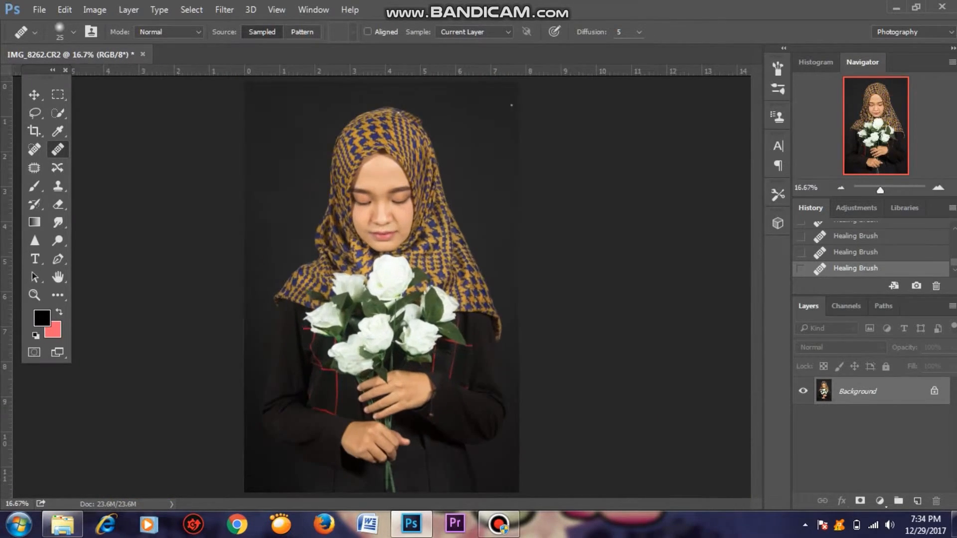
pyautogui.click(224, 10)
pyautogui.moveTo(379, 304)
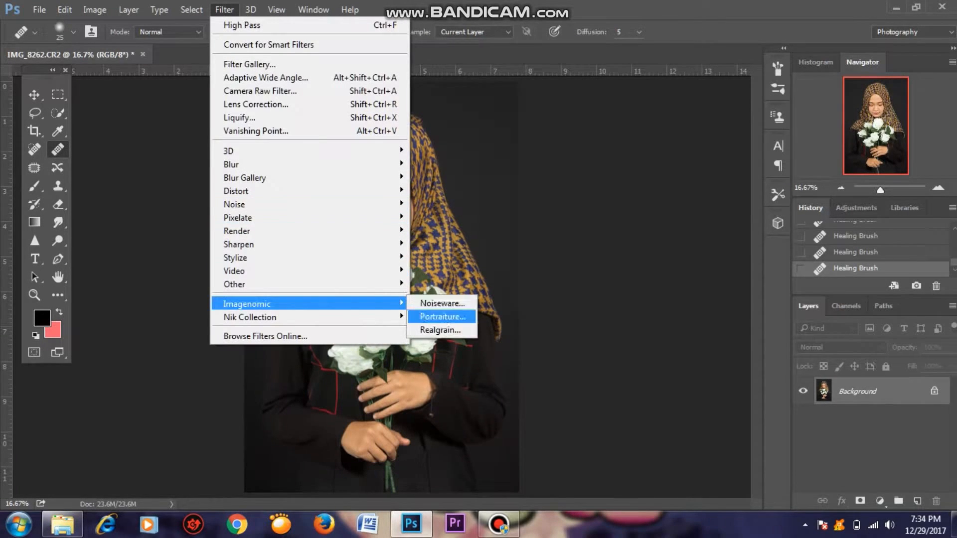
pyautogui.click(443, 317)
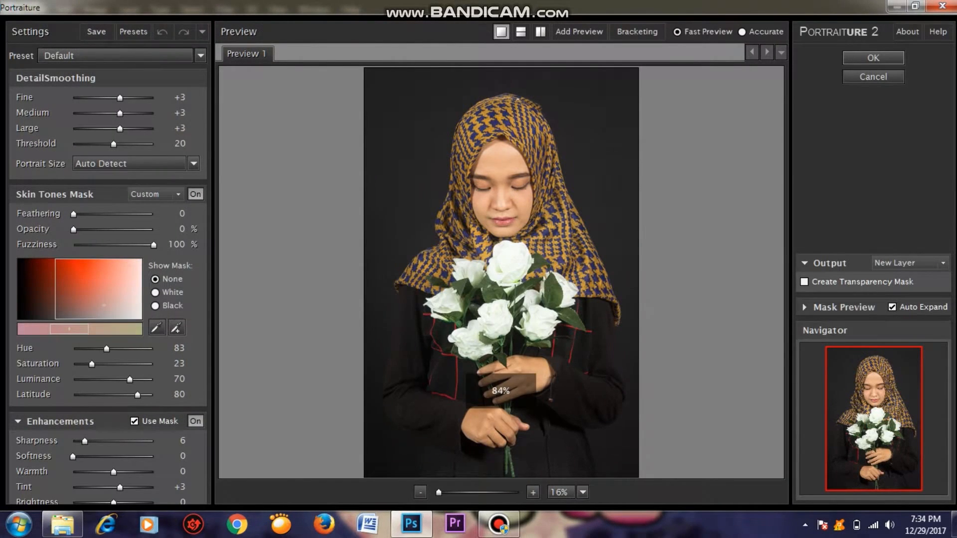
pyautogui.click(195, 421)
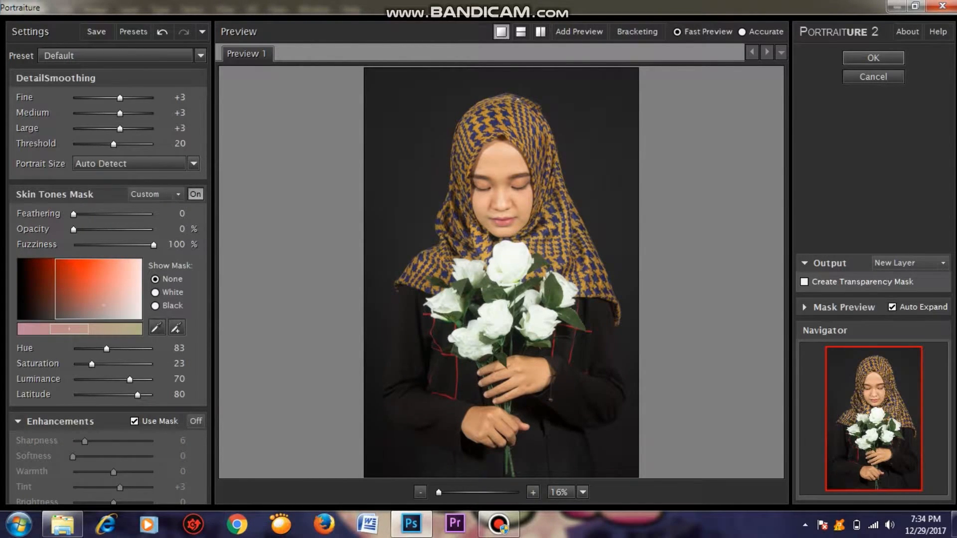
pyautogui.click(874, 58)
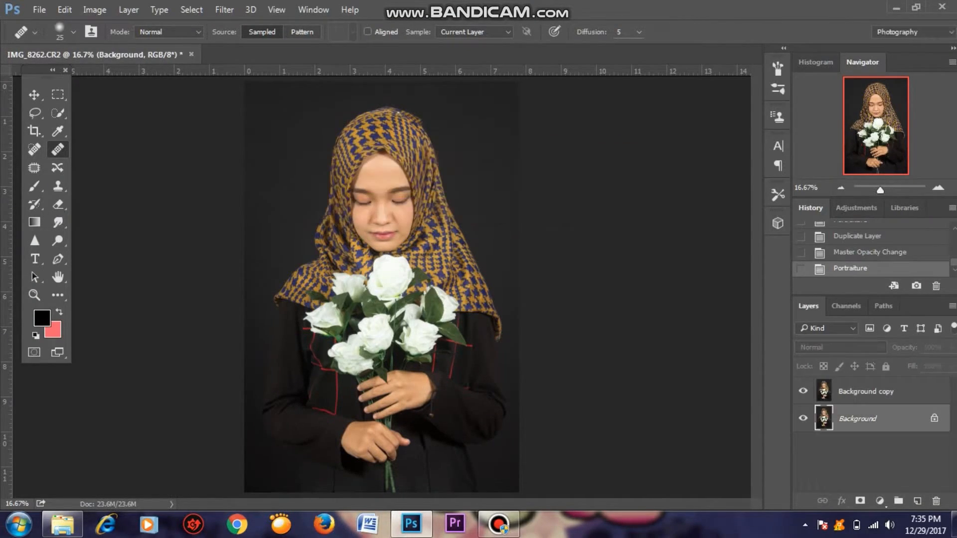
# Step: Add a hide-all layer mask to the Background copy layer and activate the Brush tool
pyautogui.hotkey('ctrl', '+')
pyautogui.hotkey('ctrl', '+')
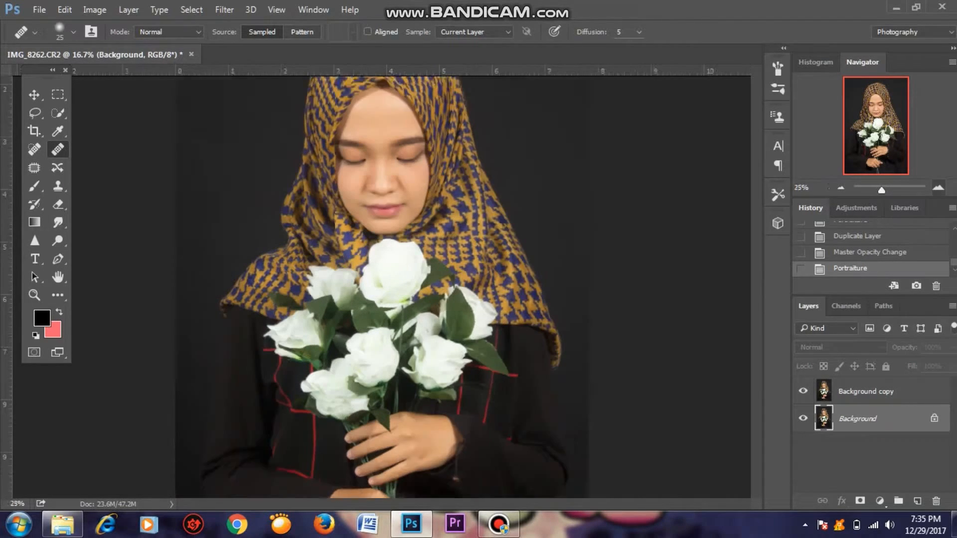
pyautogui.click(866, 392)
pyautogui.scroll(3, 382, 287)
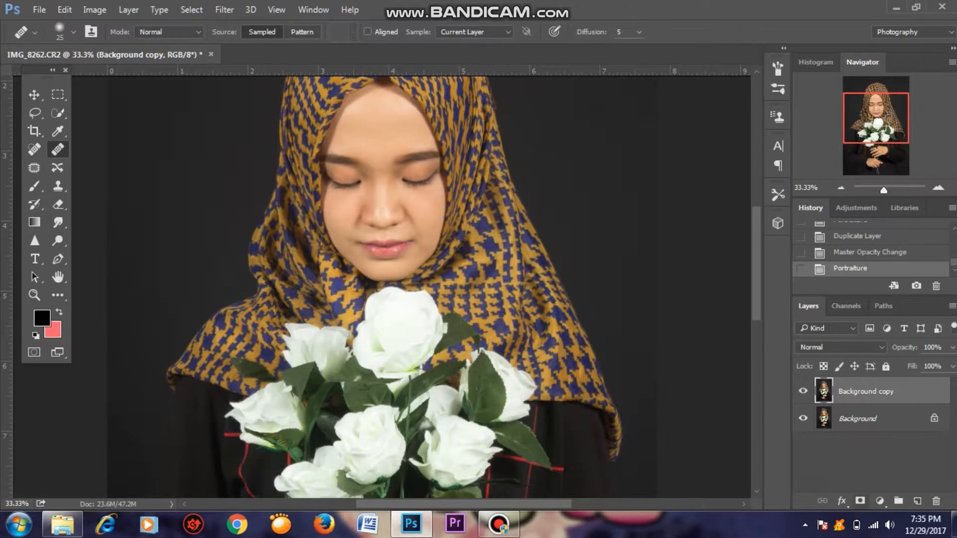
pyautogui.keyDown('alt'); pyautogui.click(861, 501); pyautogui.keyUp('alt')
pyautogui.hscroll(1, 582, 380)
pyautogui.press('b')
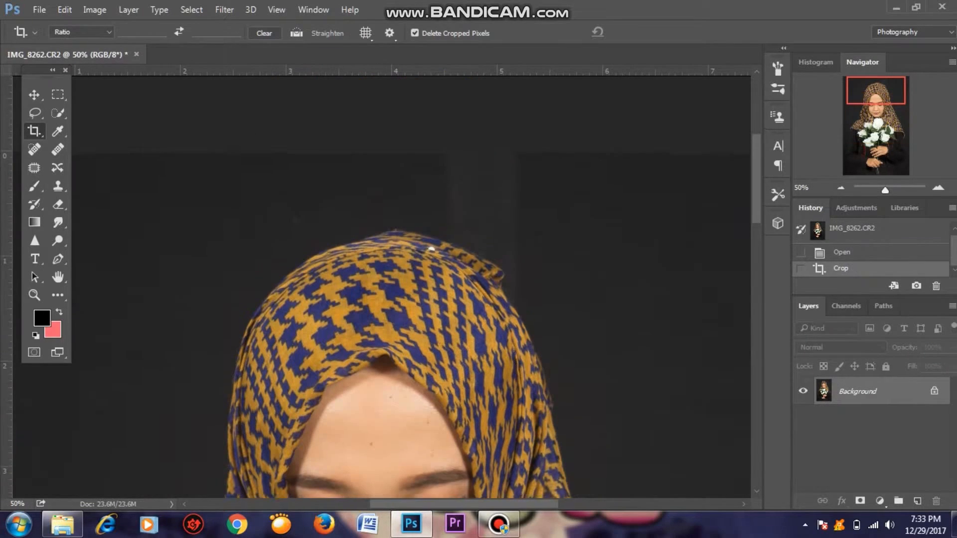
# Step: Cover the lighter vertical strip in the backdrop above the headscarf with the Clone Stamp, sampling the dark background beside it
pyautogui.scroll(1, 399, 299)
pyautogui.press('s')
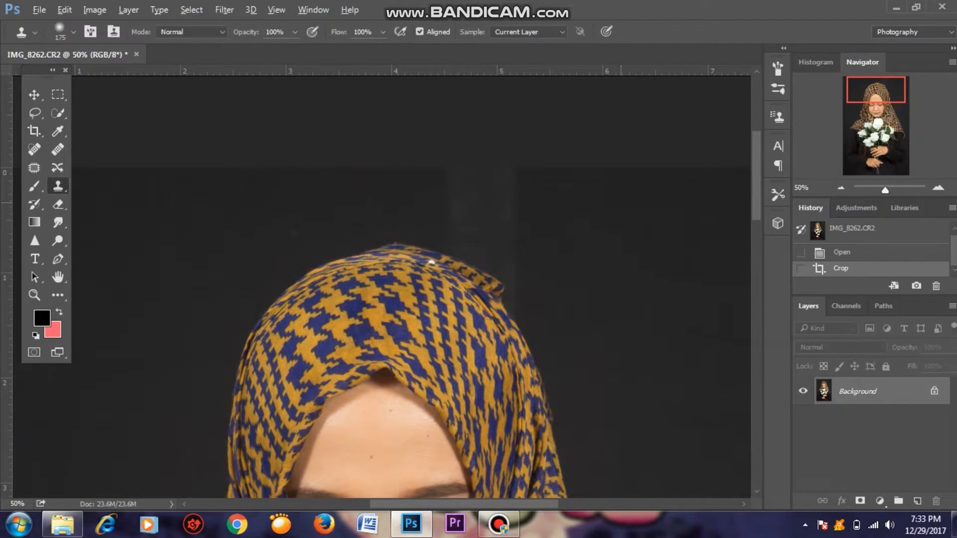
pyautogui.keyDown('alt'); pyautogui.click(621, 203); pyautogui.keyUp('alt')
pyautogui.moveTo(506, 188); pyautogui.dragTo(464, 198)
pyautogui.keyDown('alt'); pyautogui.click(543, 197); pyautogui.keyUp('alt')
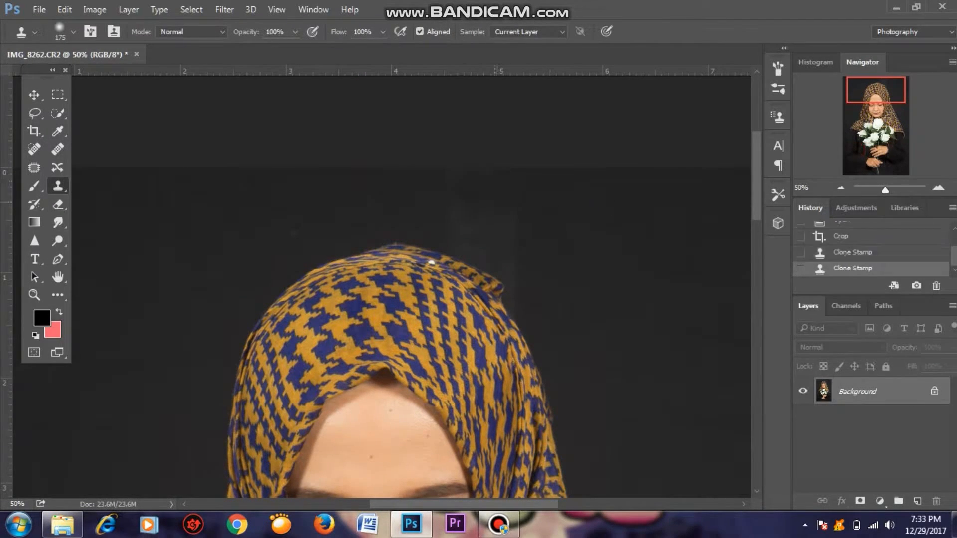
pyautogui.click(570, 240)
pyautogui.click(581, 264)
pyautogui.press('[')
pyautogui.press('alt')
pyautogui.moveTo(459, 208)
pyautogui.mouseDown()
pyautogui.moveTo(469, 229)
pyautogui.moveTo(457, 239)
pyautogui.moveTo(510, 273)
pyautogui.moveTo(521, 298)
pyautogui.mouseUp()
pyautogui.click(481, 247)
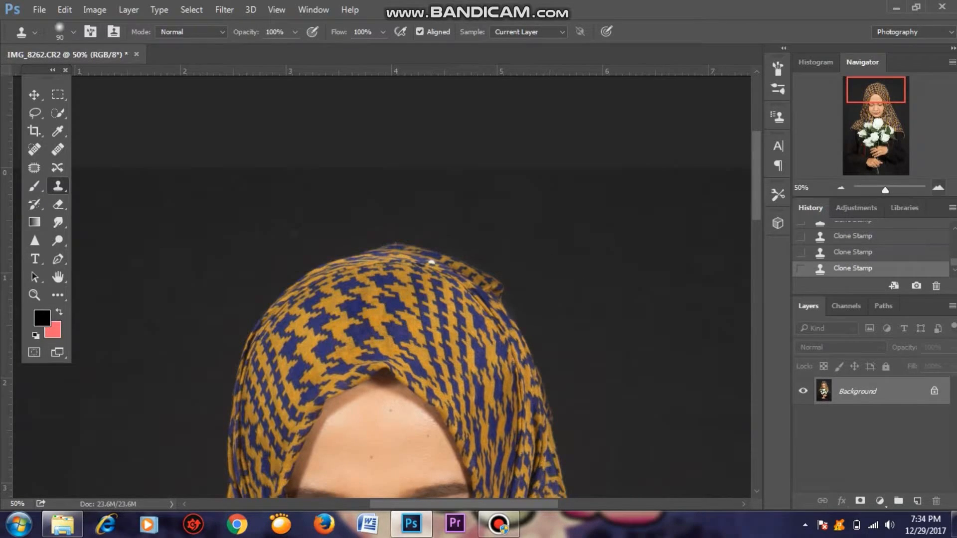
# Step: Remove the small dark spots on the forehead, nose and above the upper lip with the Healing Brush, sampling clean skin nearby
pyautogui.hotkey('ctrl', '+')
pyautogui.scroll(-5, 381, 287)
pyautogui.scroll(3, 382, 286)
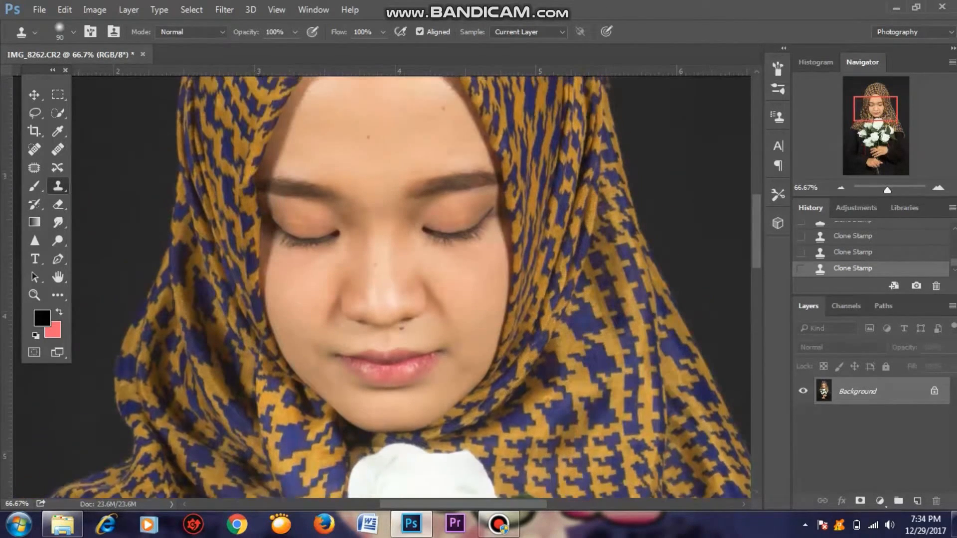
pyautogui.click(57, 149)
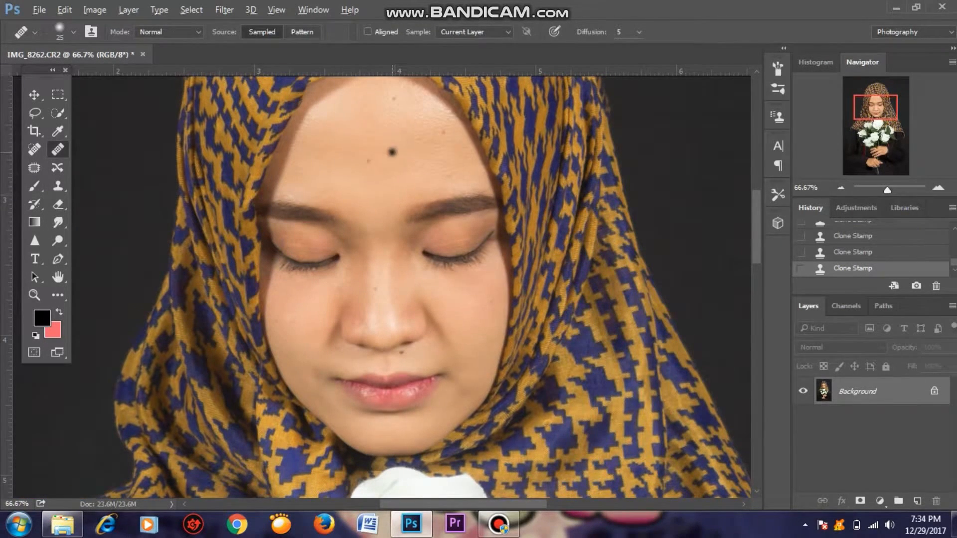
pyautogui.click(388, 154)
pyautogui.click(347, 104)
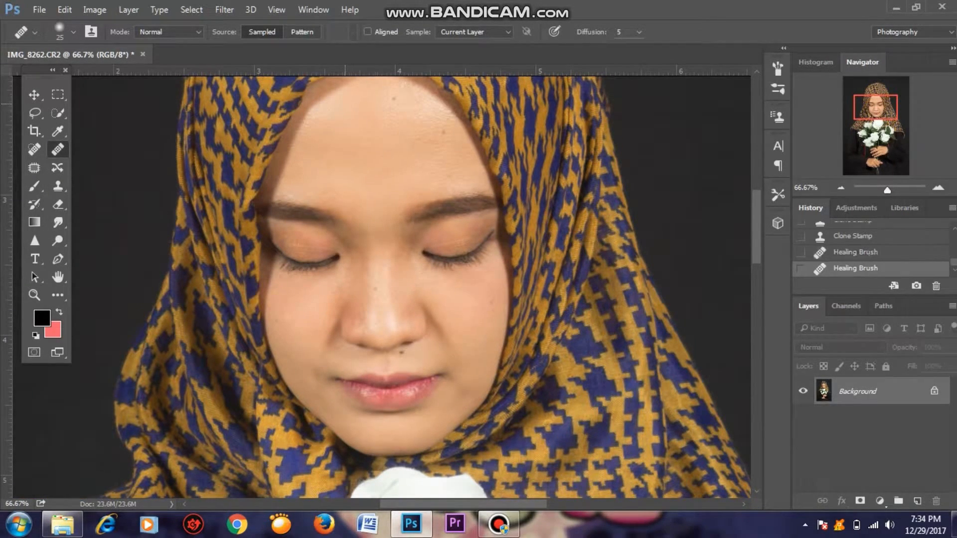
pyautogui.click(390, 159)
pyautogui.keyDown('alt'); pyautogui.click(427, 149); pyautogui.keyUp('alt')
pyautogui.click(444, 132)
pyautogui.click(376, 290)
pyautogui.keyDown('alt'); pyautogui.click(412, 358); pyautogui.keyUp('alt')
pyautogui.click(402, 354)
# Step: Smooth the skin with the Imagenomic Portraiture filter, with Enhancements turned off and the output on a new layer
pyautogui.click(841, 188)
pyautogui.click(840, 187)
pyautogui.click(840, 187)
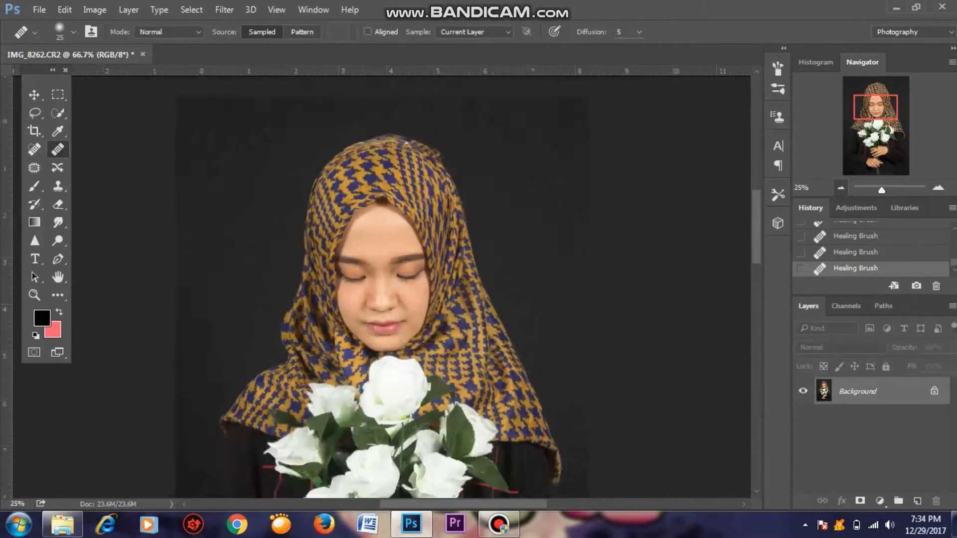
pyautogui.click(841, 188)
pyautogui.click(841, 188)
pyautogui.click(937, 188)
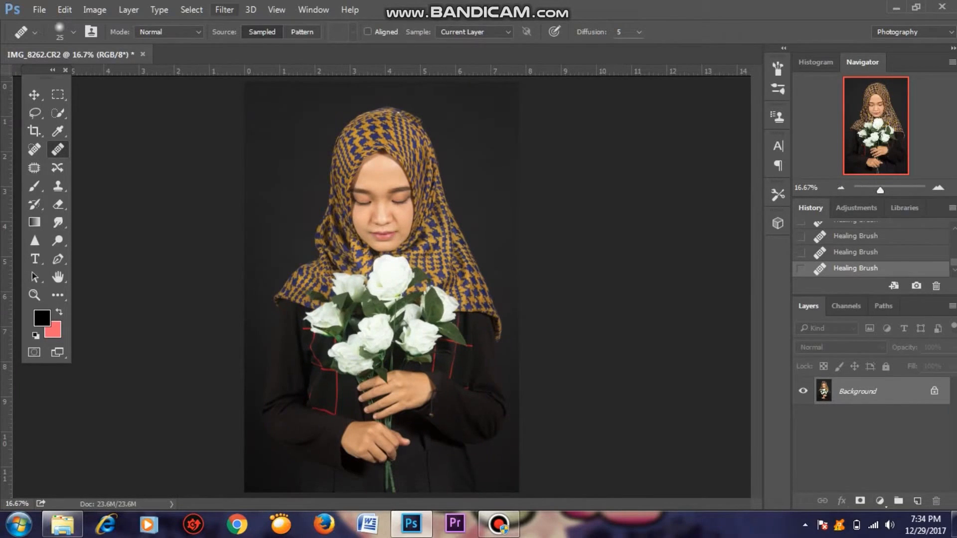
pyautogui.click(224, 10)
pyautogui.moveTo(255, 301)
pyautogui.click(438, 316)
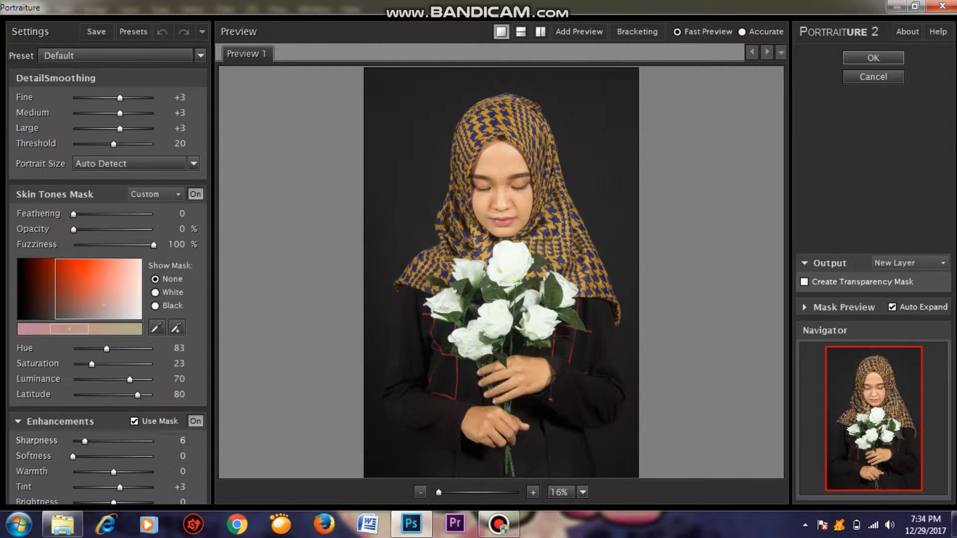
pyautogui.click(195, 421)
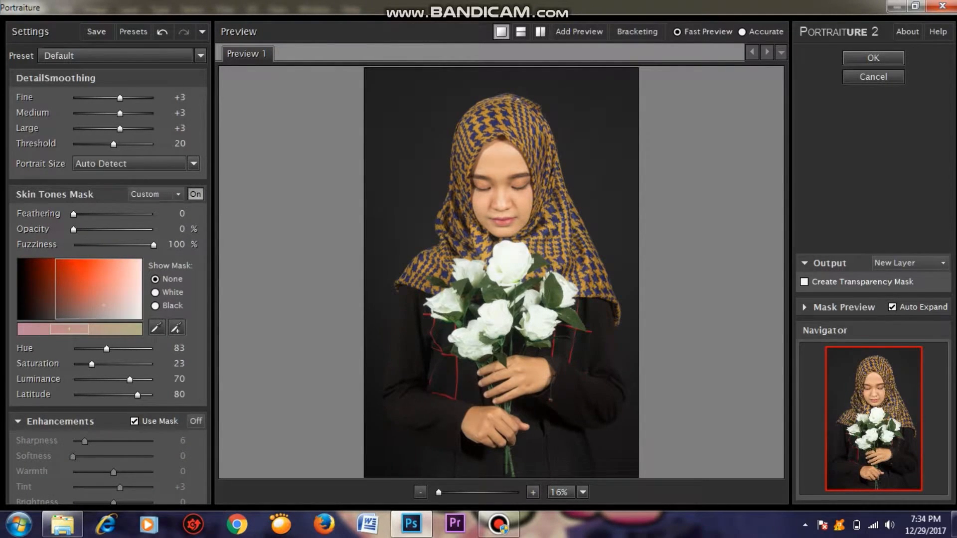
pyautogui.click(873, 58)
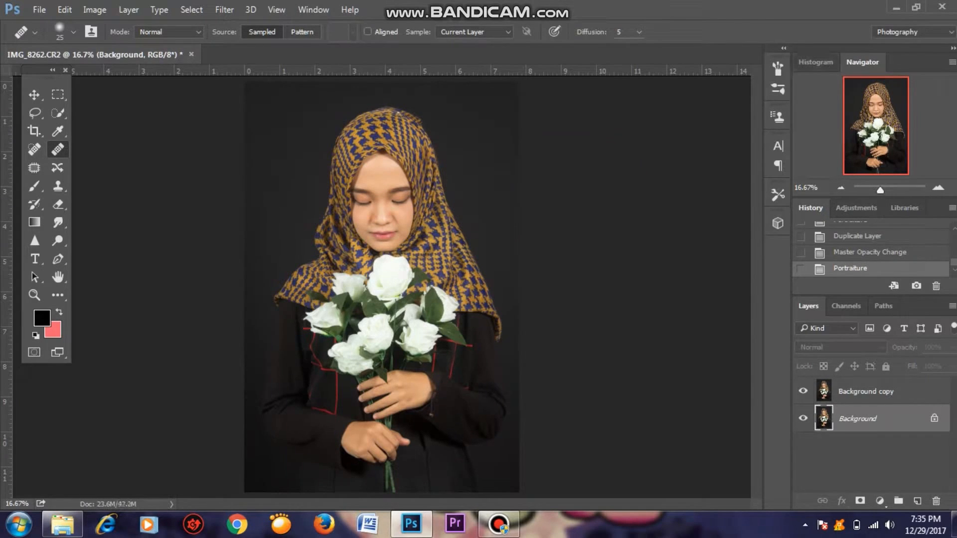
# Step: Add a hide-all layer mask to the Background copy layer and activate the Brush tool
pyautogui.hotkey('ctrl', '+')
pyautogui.hotkey('ctrl', '+')
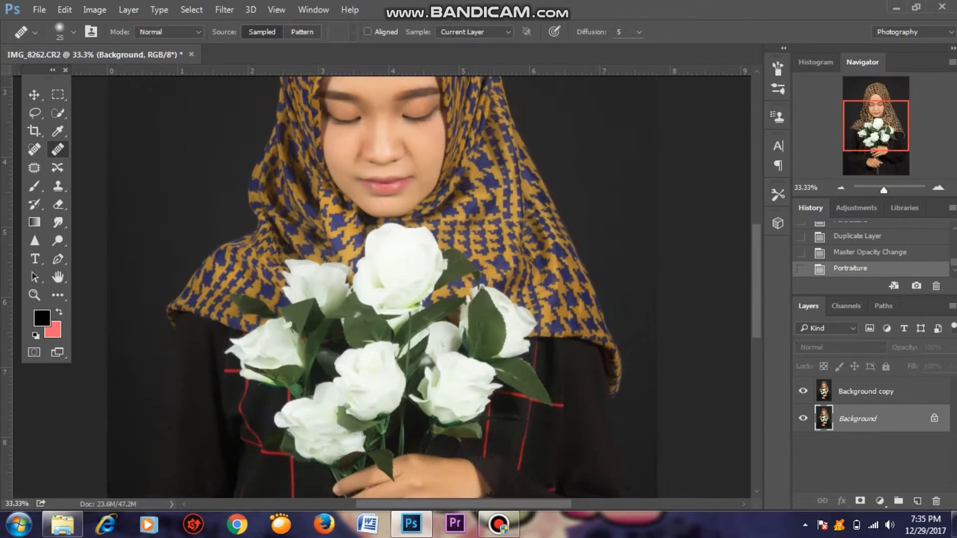
pyautogui.click(866, 392)
pyautogui.scroll(3, 382, 287)
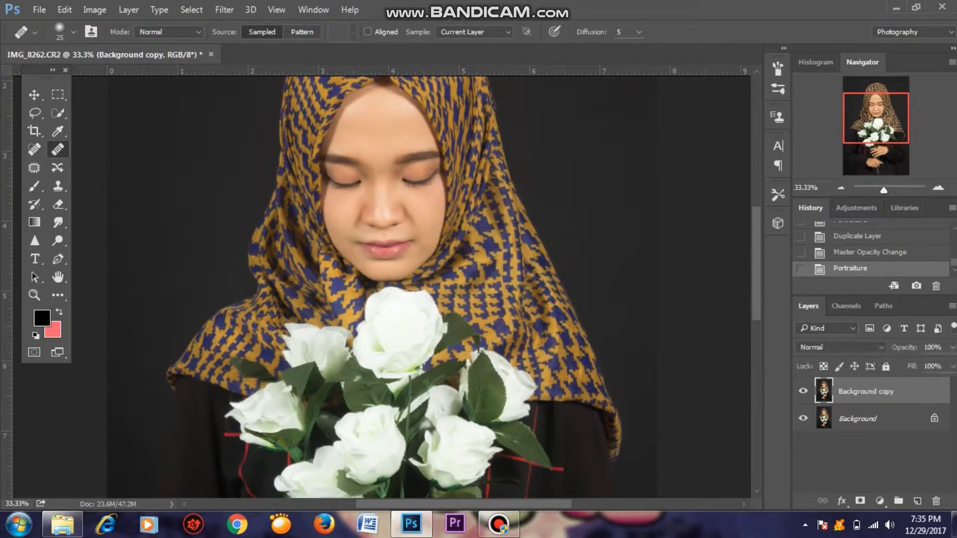
pyautogui.click(803, 392)
pyautogui.keyDown('alt'); pyautogui.click(861, 501); pyautogui.keyUp('alt')
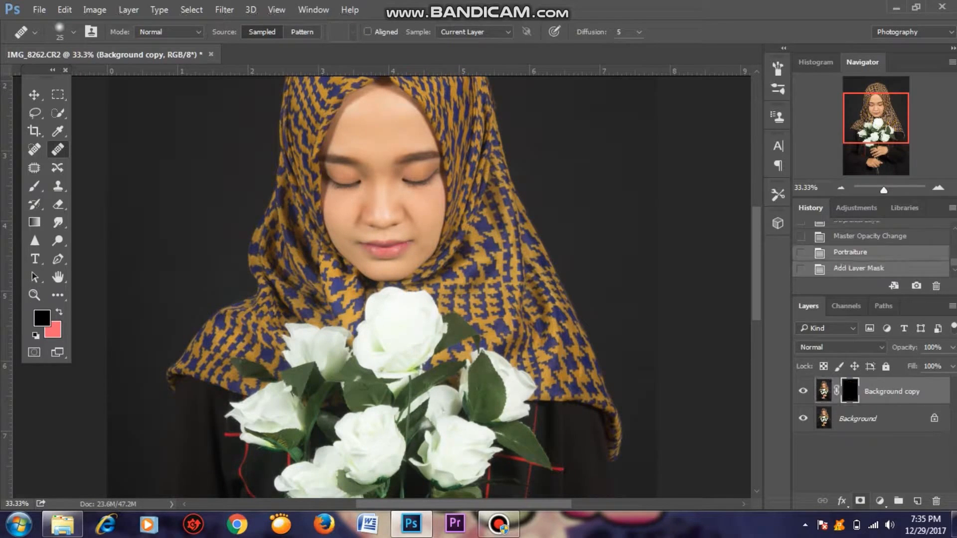
pyautogui.hscroll(1, 582, 380)
pyautogui.press('b')
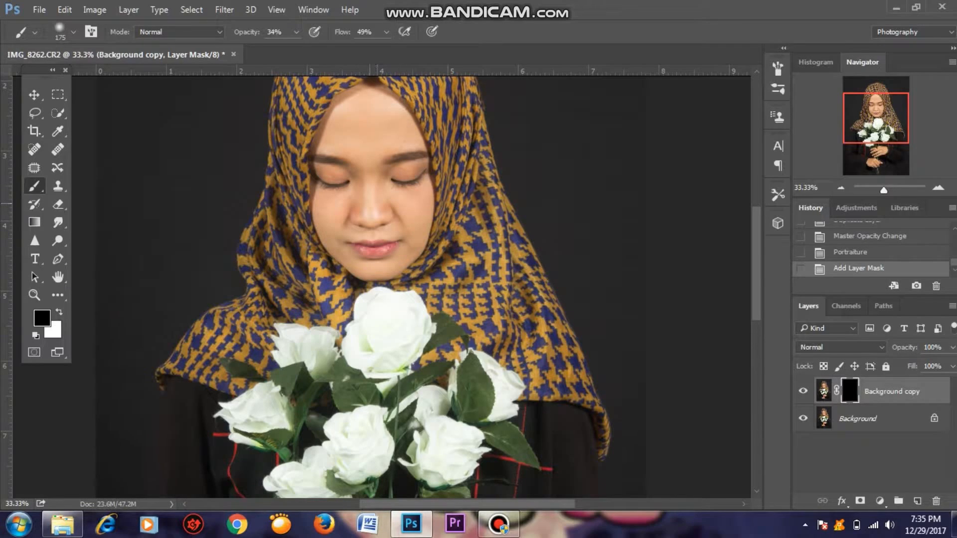
# Step: Paint white on the Background copy mask over the face at 34% opacity and 49% flow, and compare with the layer hidden
pyautogui.click(403, 204)
pyautogui.press('x')
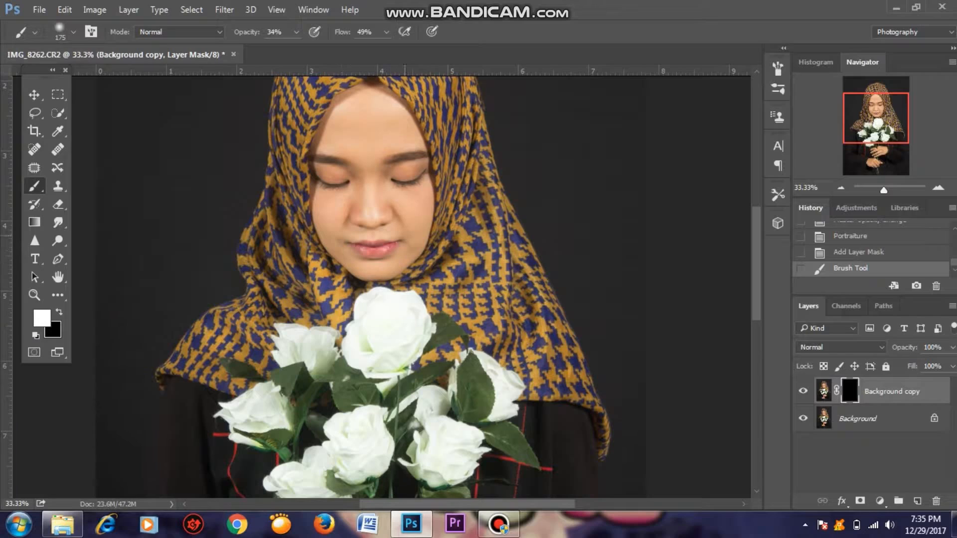
pyautogui.moveTo(404, 201)
pyautogui.mouseDown()
pyautogui.moveTo(419, 194)
pyautogui.moveTo(411, 170)
pyautogui.mouseUp()
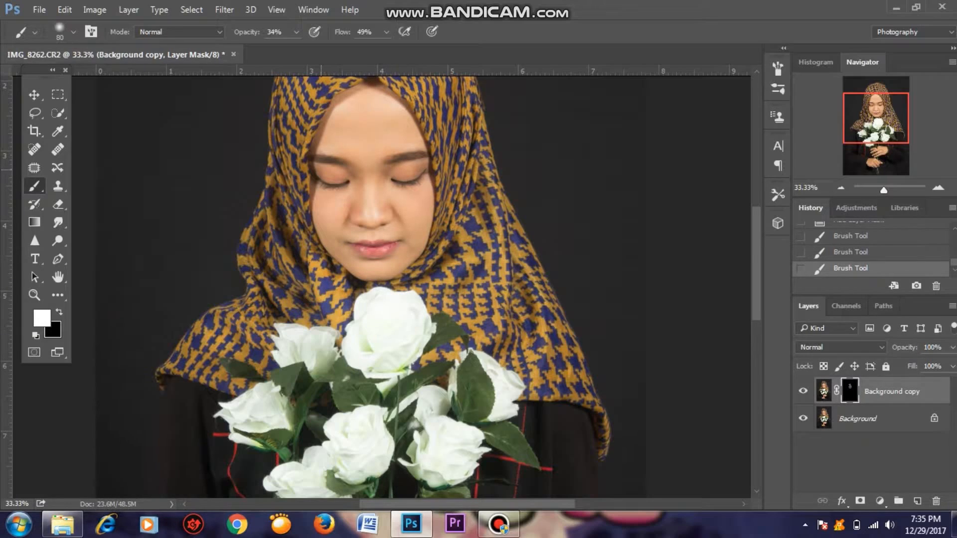
pyautogui.moveTo(321, 170); pyautogui.dragTo(335, 236)
pyautogui.click(803, 391)
pyautogui.click(938, 187)
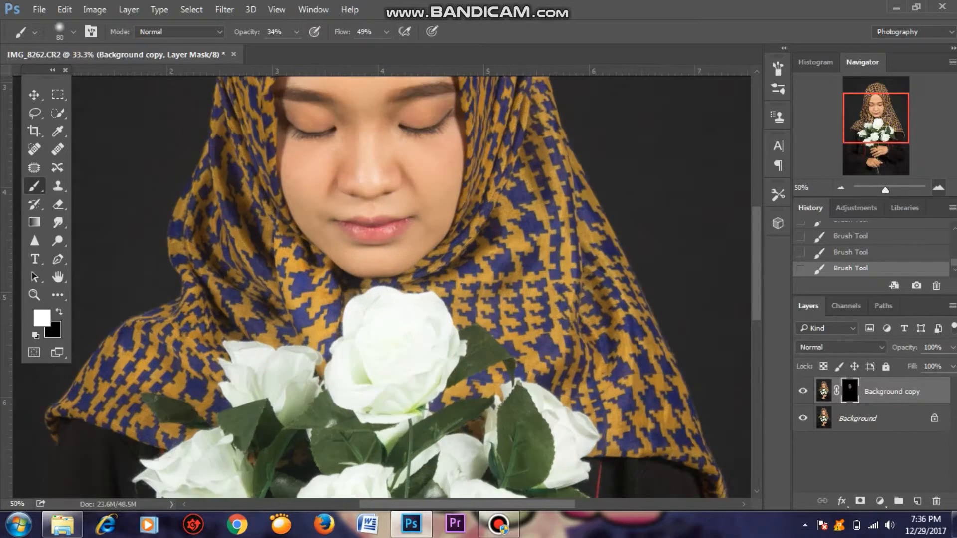
pyautogui.click(938, 187)
pyautogui.moveTo(878, 118); pyautogui.dragTo(877, 108)
pyautogui.click(802, 391)
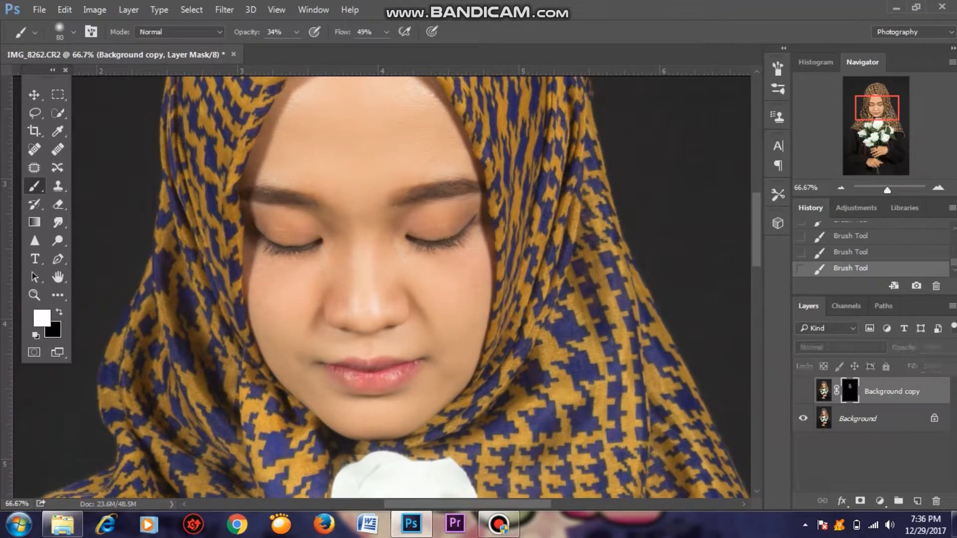
pyautogui.click(803, 391)
# Step: Paint white on the Background copy mask over the skin of both hands
pyautogui.moveTo(877, 108); pyautogui.dragTo(877, 146)
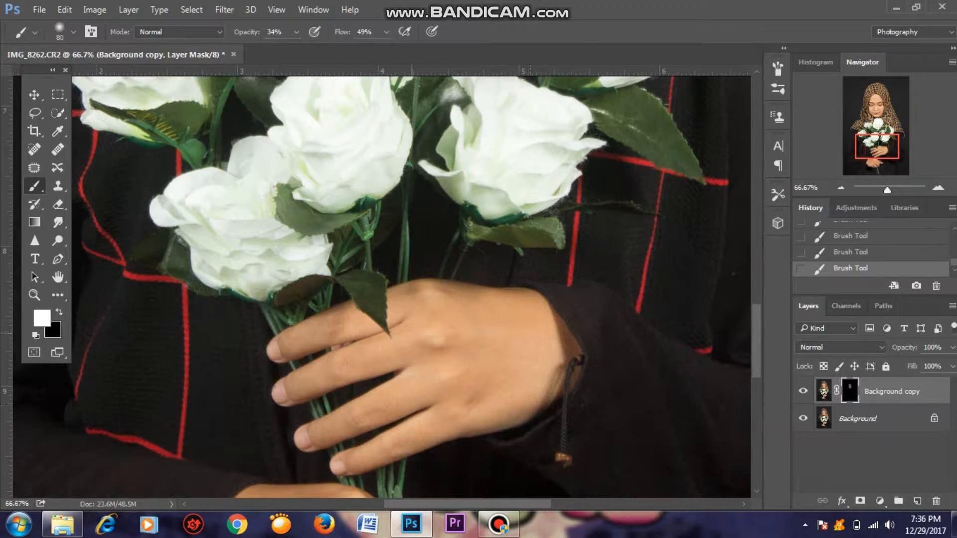
pyautogui.scroll(-5, 531, 303)
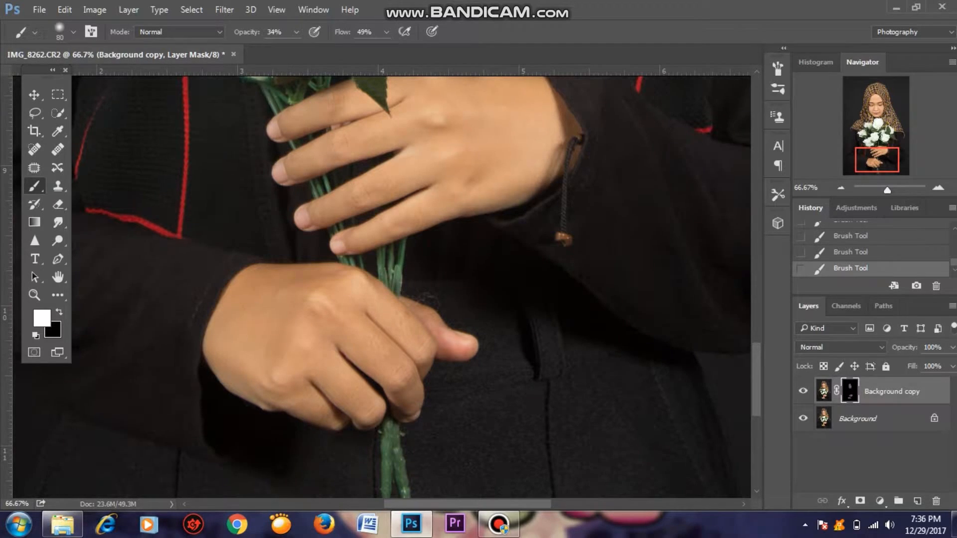
# Step: Merge the masked Background copy layer down into the Background layer
pyautogui.click(841, 188)
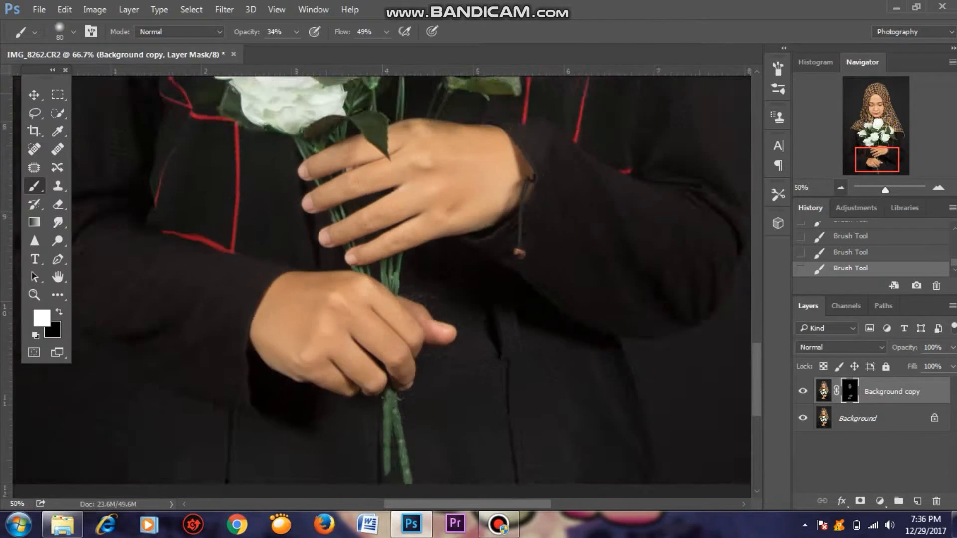
pyautogui.click(841, 187)
pyautogui.click(841, 188)
pyautogui.click(841, 188)
pyautogui.click(841, 188)
pyautogui.click(938, 188)
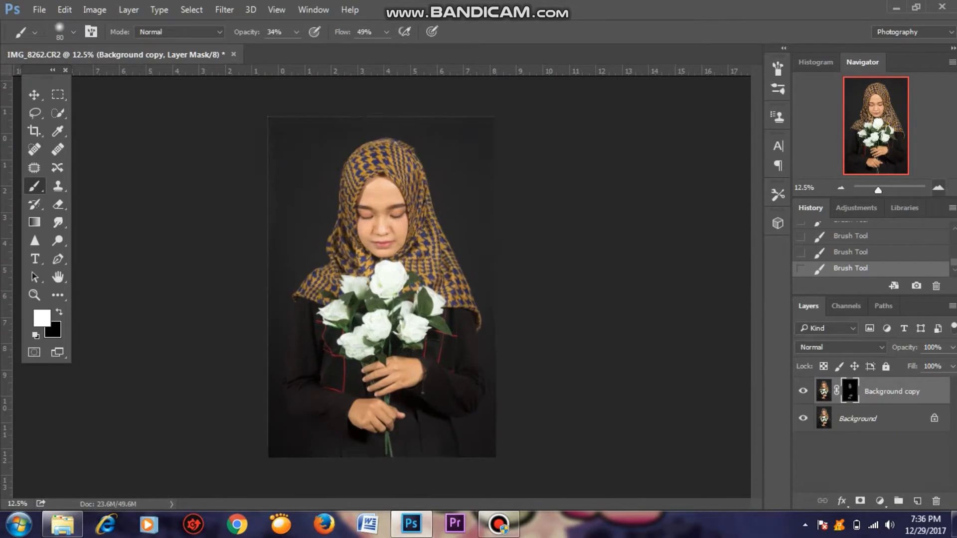
pyautogui.click(824, 391)
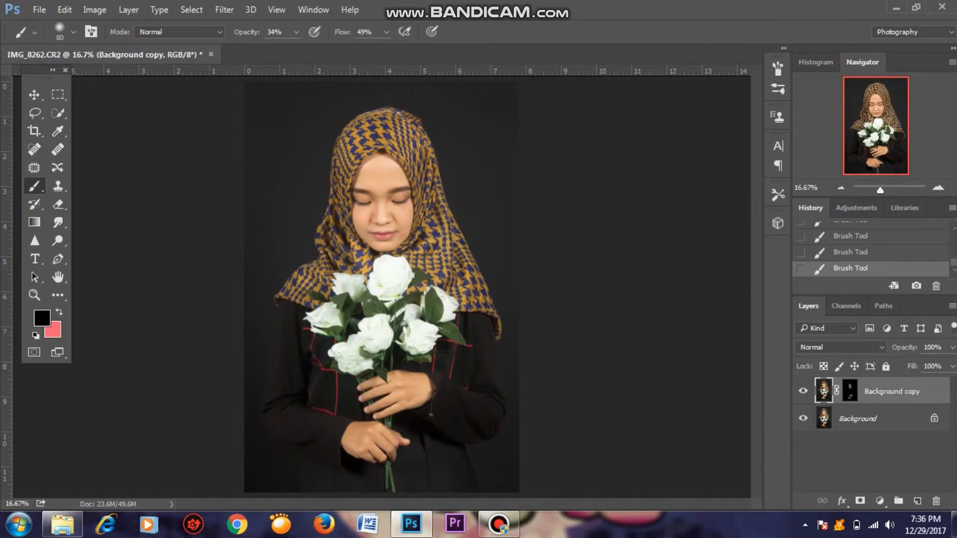
pyautogui.rightClick(892, 391)
pyautogui.click(648, 467)
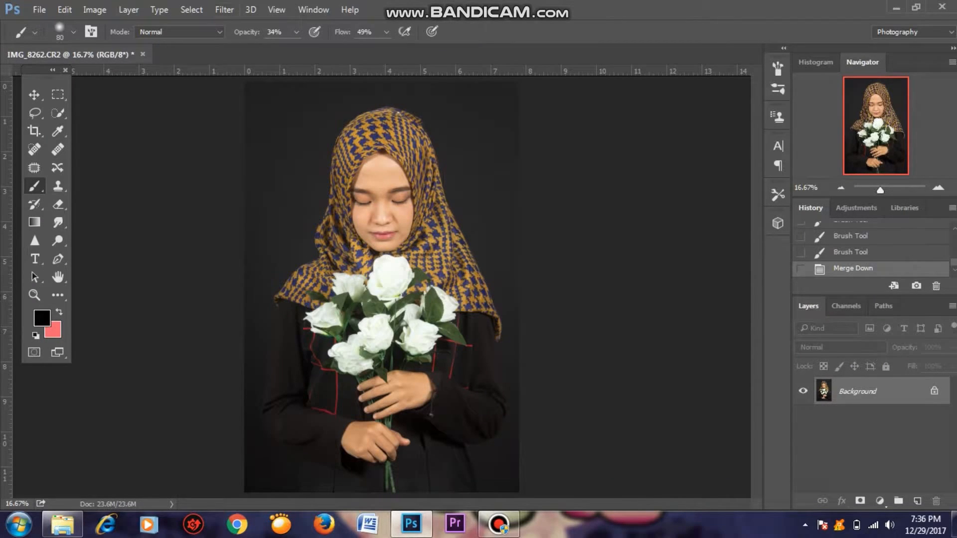
# Step: Add a Curves adjustment layer, anchor its midtones, raise the black point and set a shadow point at input 26, output 36
pyautogui.click(879, 500)
pyautogui.click(857, 273)
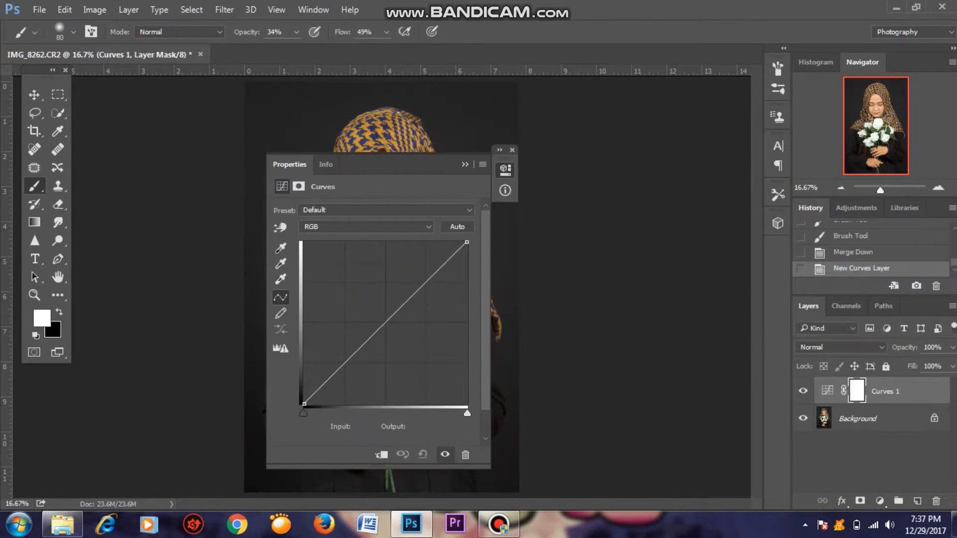
pyautogui.moveTo(289, 161); pyautogui.dragTo(518, 160)
pyautogui.click(569, 370)
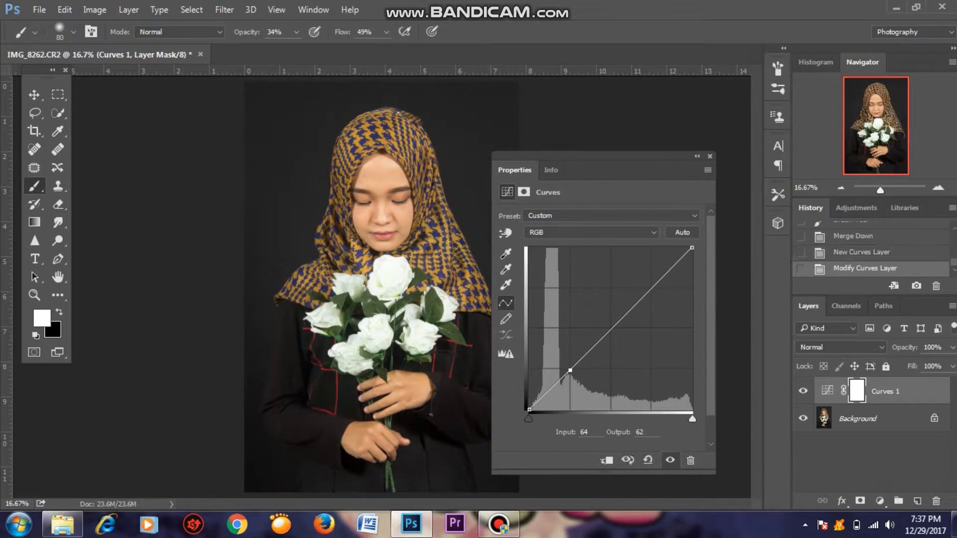
pyautogui.moveTo(570, 370); pyautogui.dragTo(569, 369)
pyautogui.click(611, 330)
pyautogui.click(545, 393)
pyautogui.moveTo(529, 409); pyautogui.dragTo(547, 387)
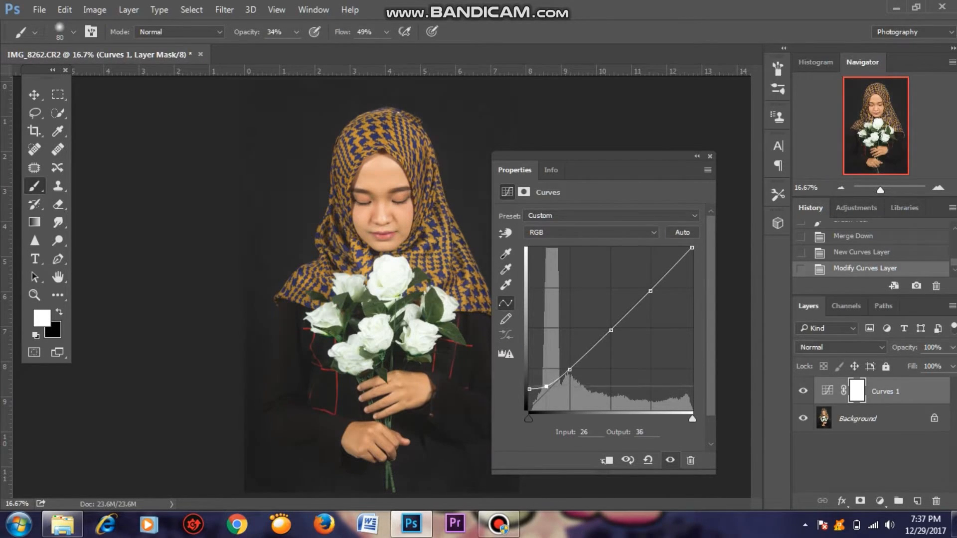
# Step: Compare the portrait with the Curves 1 layer hidden and shown
pyautogui.click(802, 391)
pyautogui.click(803, 392)
pyautogui.click(803, 391)
pyautogui.click(803, 391)
pyautogui.moveTo(603, 157); pyautogui.dragTo(630, 158)
pyautogui.click(803, 392)
pyautogui.click(803, 391)
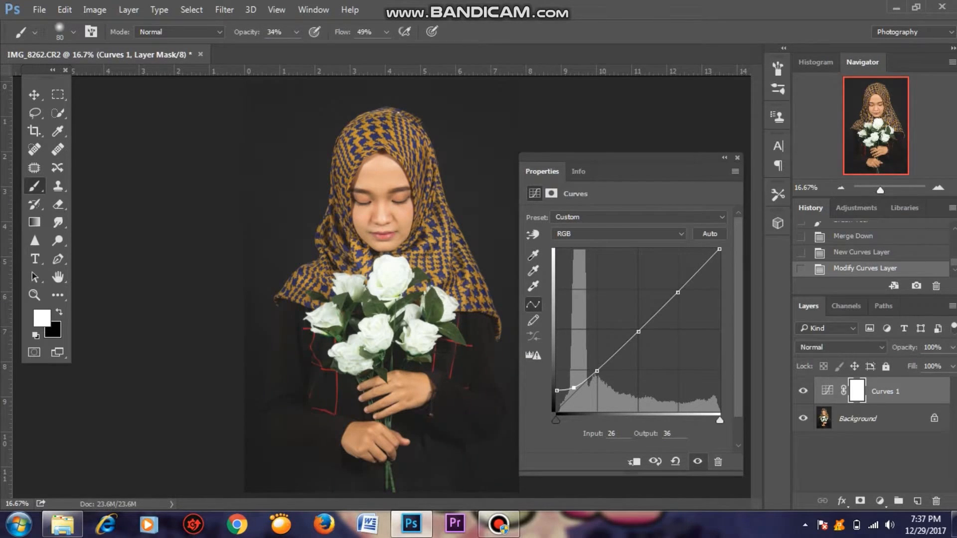
# Step: Add a Gradient fill layer above the Curves layer using the Violet, Orange preset
pyautogui.click(724, 157)
pyautogui.click(880, 501)
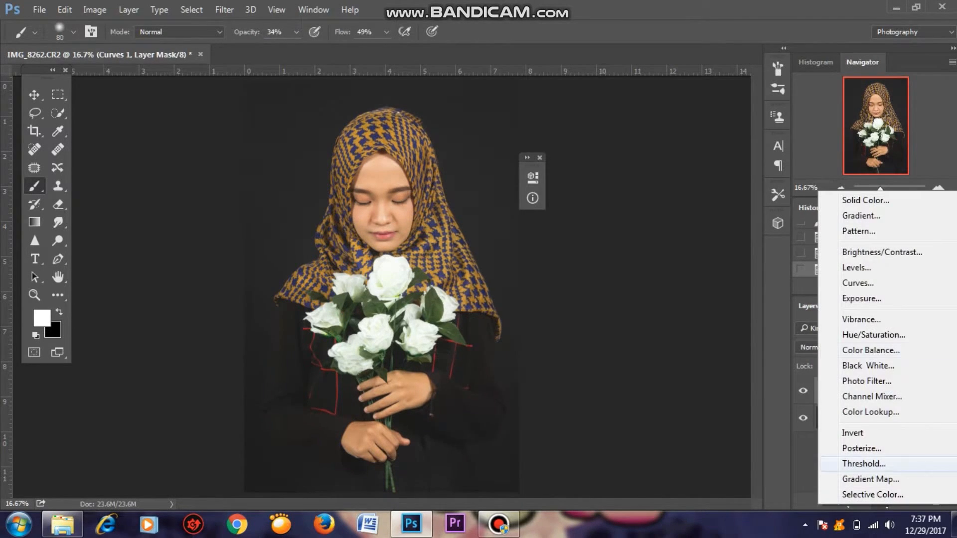
pyautogui.click(860, 215)
pyautogui.click(694, 277)
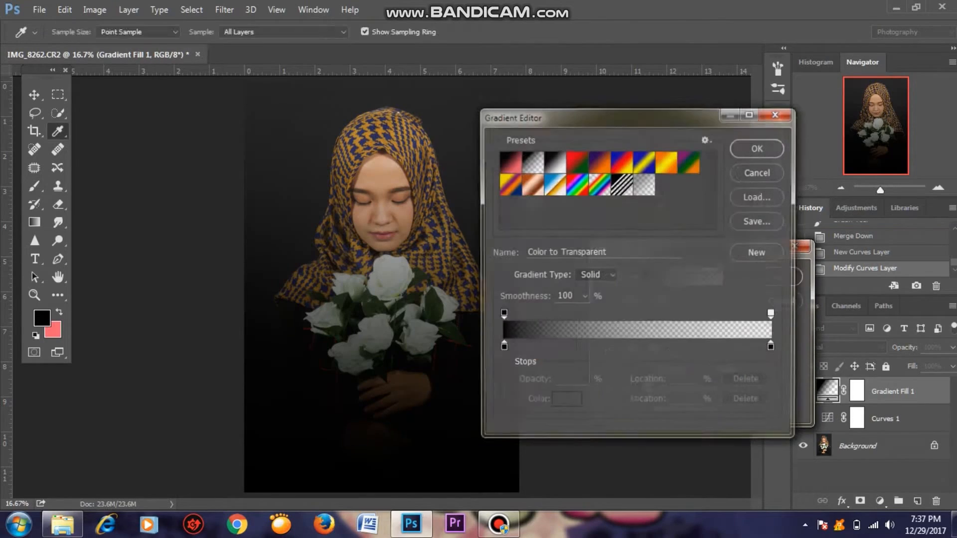
pyautogui.click(599, 161)
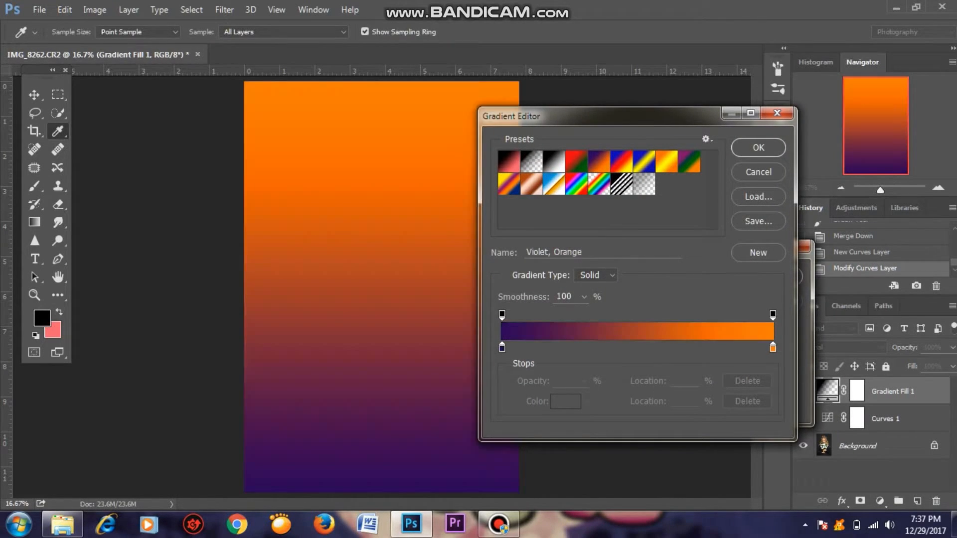
# Step: Set the gradient's orange end stop to color ff7d00 and accept the edited gradient
pyautogui.click(773, 348)
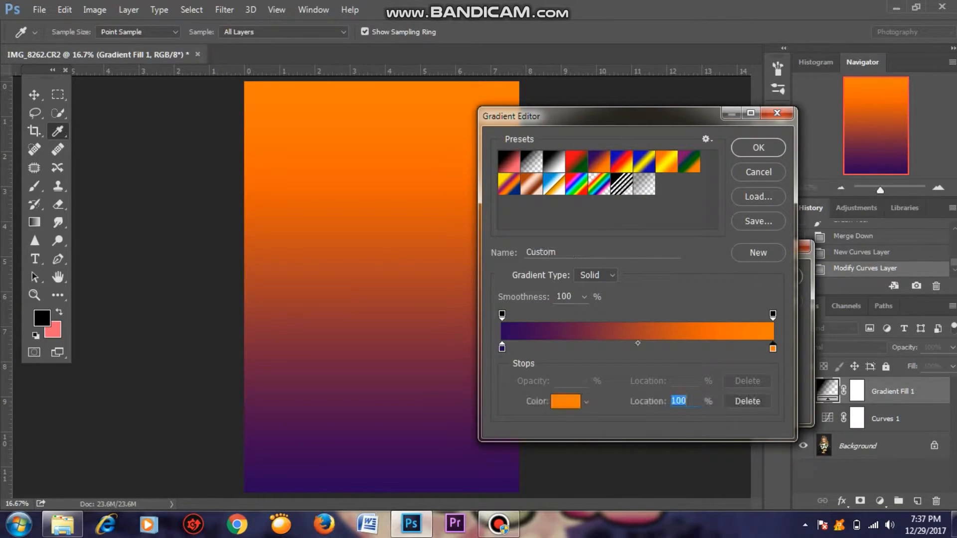
pyautogui.click(565, 402)
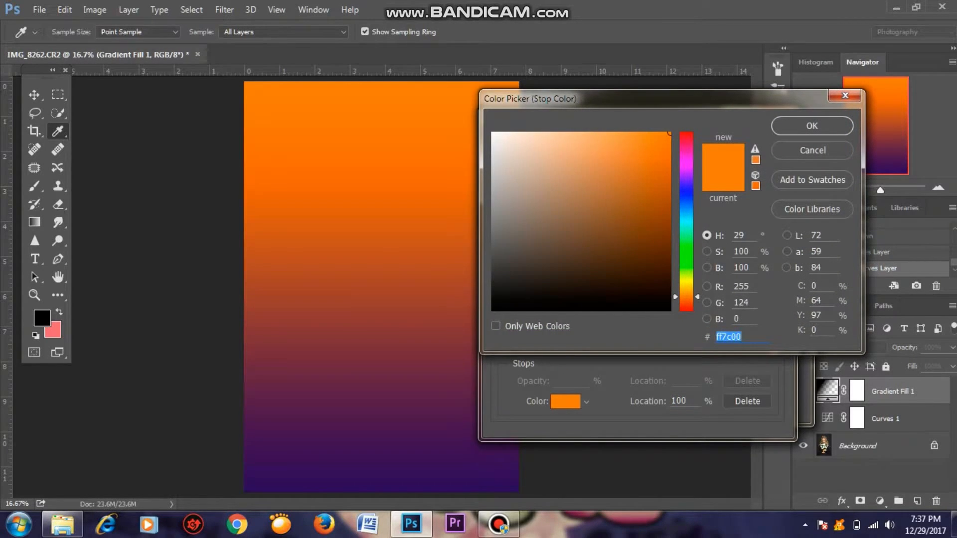
pyautogui.click(731, 337)
pyautogui.doubleClick(731, 336)
pyautogui.write('f')
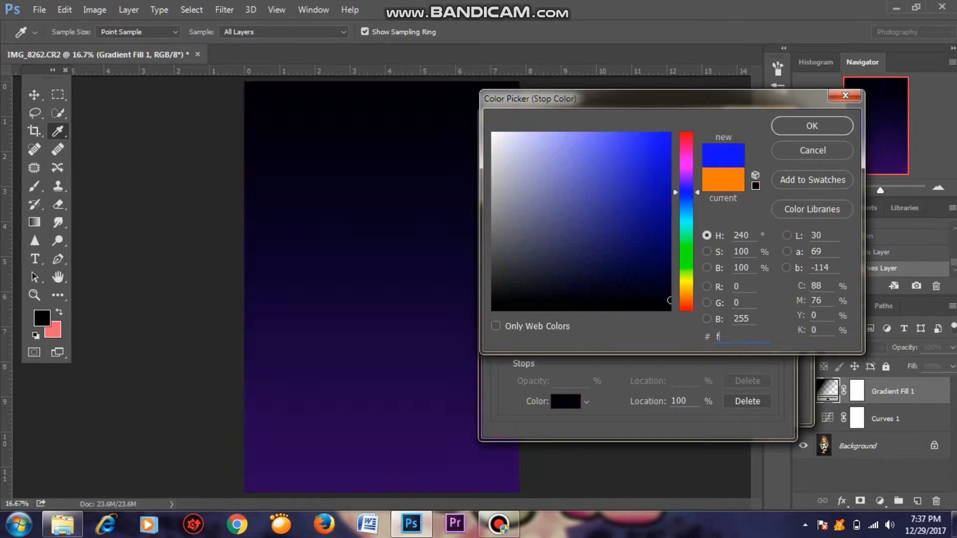
pyautogui.write('f7d00')
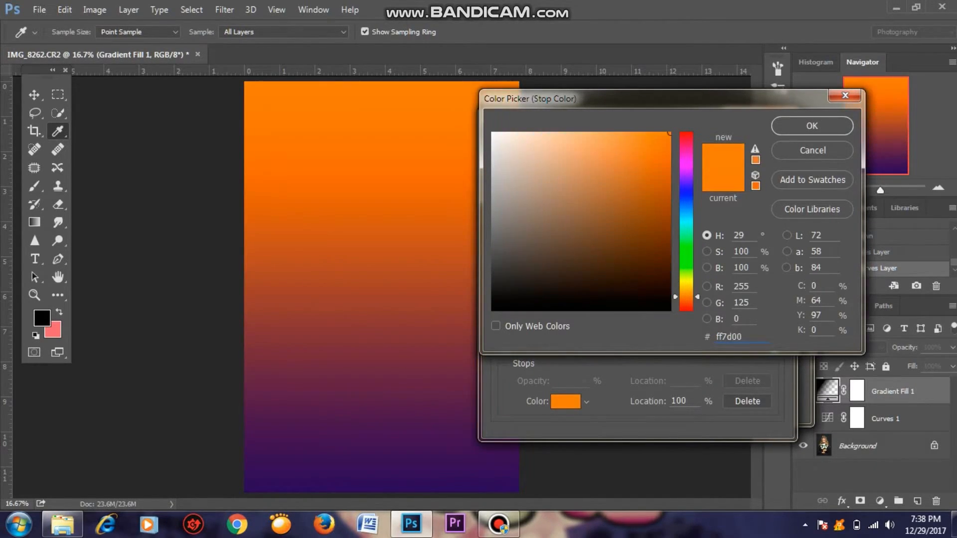
pyautogui.press('Return')
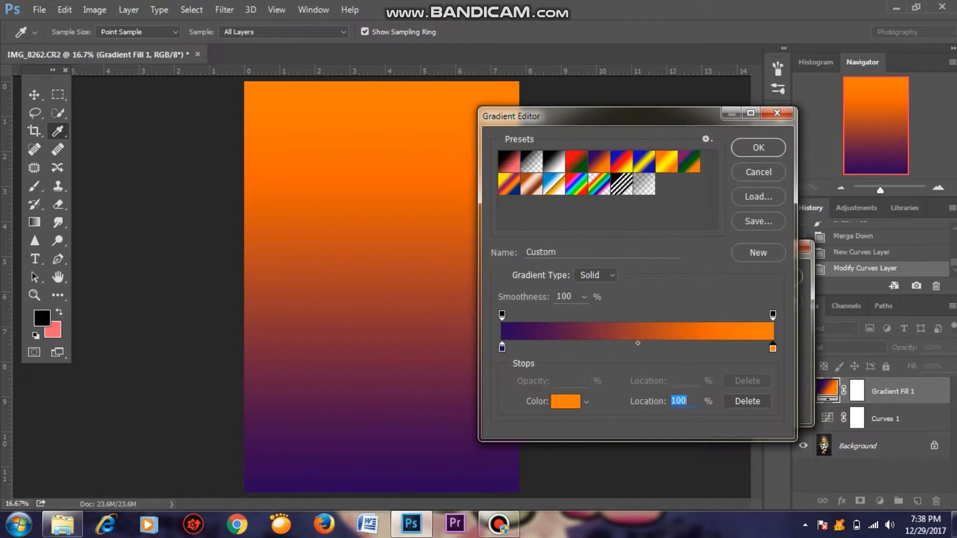
pyautogui.press('Return')
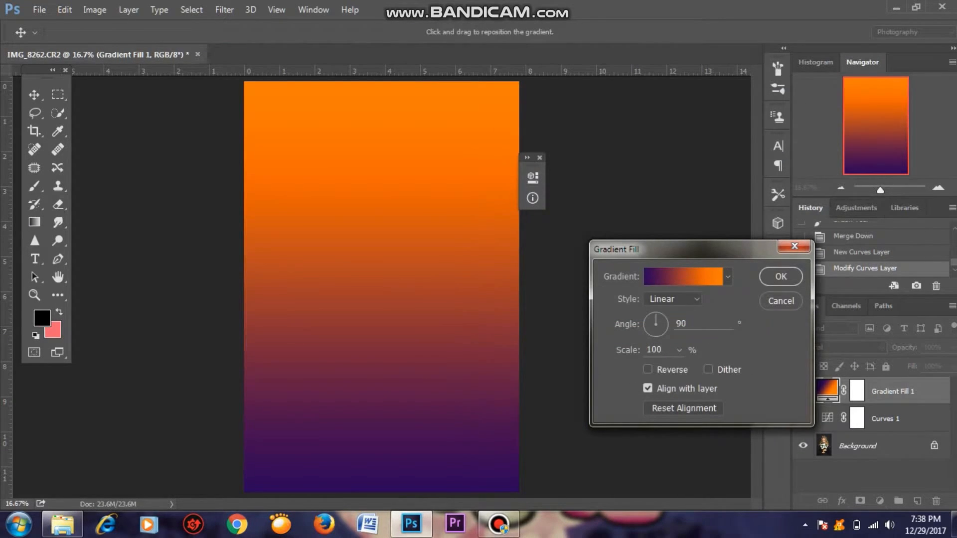
# Step: Reverse the gradient fill, set its style to Radial, shift its center up toward the woman's face and apply it
pyautogui.click(648, 369)
pyautogui.click(673, 299)
pyautogui.click(659, 322)
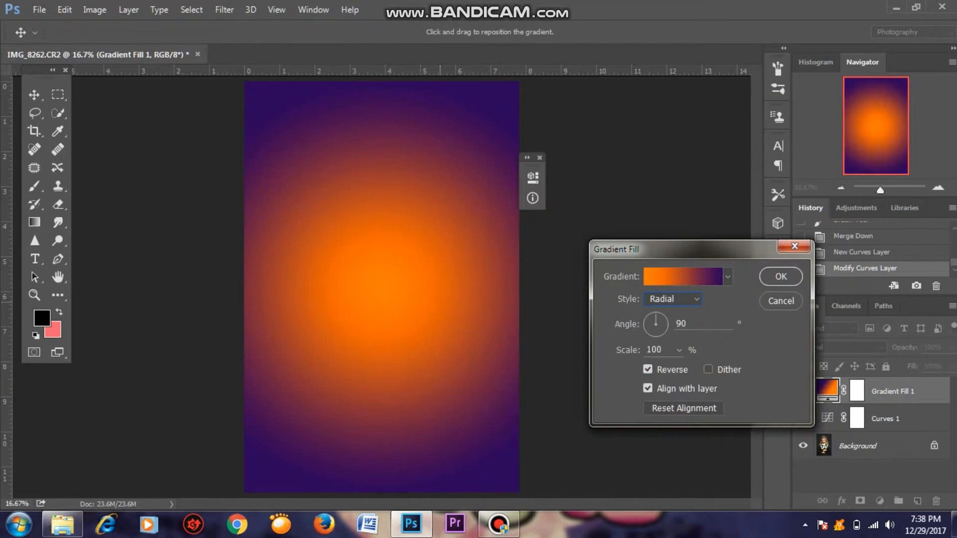
pyautogui.moveTo(395, 312); pyautogui.dragTo(391, 273)
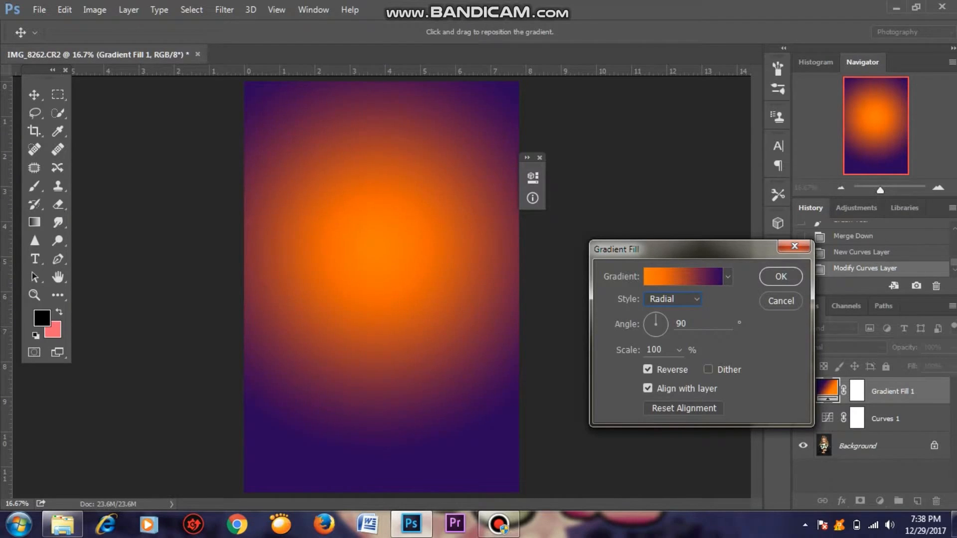
pyautogui.click(781, 276)
# Step: Blend the gradient fill layer in Soft Light and set the gradient's scale to 153%
pyautogui.click(841, 347)
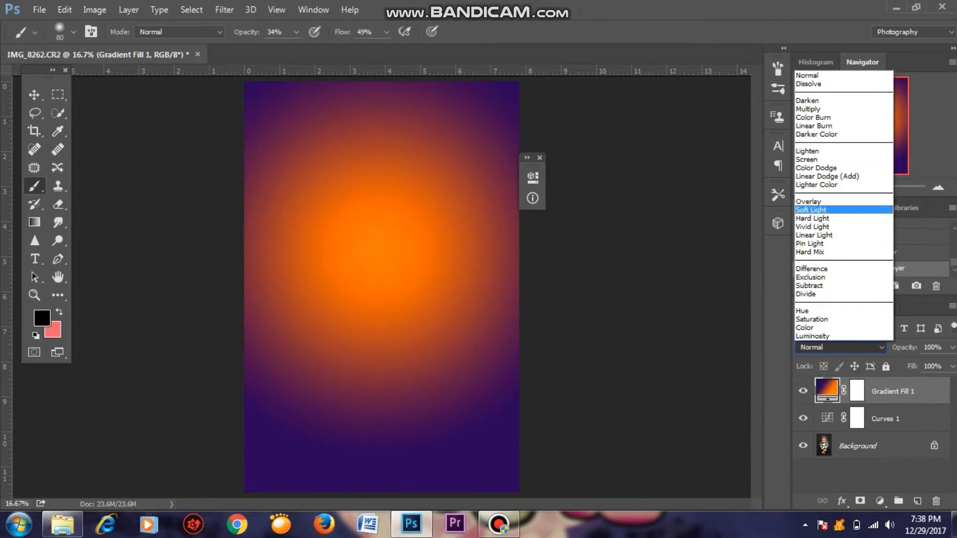
pyautogui.click(818, 209)
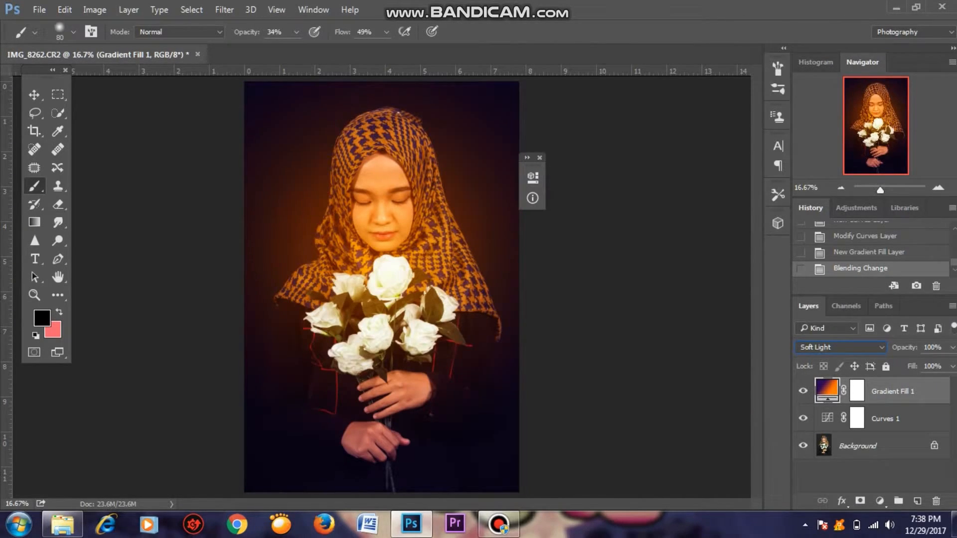
pyautogui.doubleClick(827, 391)
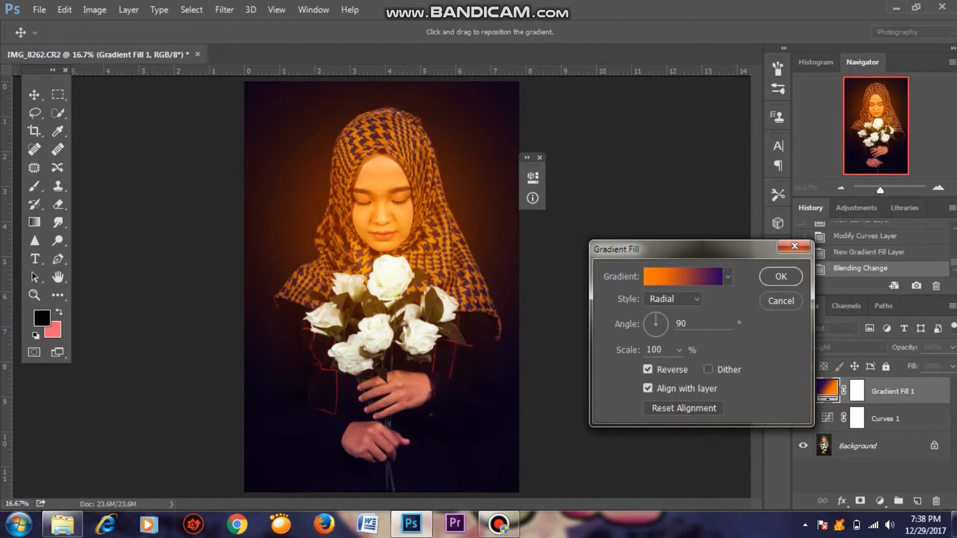
pyautogui.moveTo(627, 350); pyautogui.dragTo(665, 350)
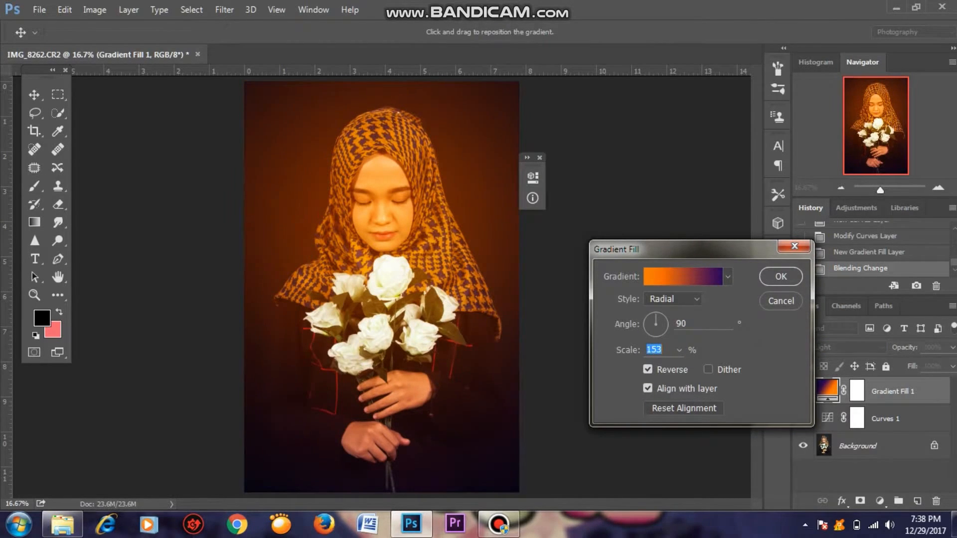
pyautogui.click(781, 277)
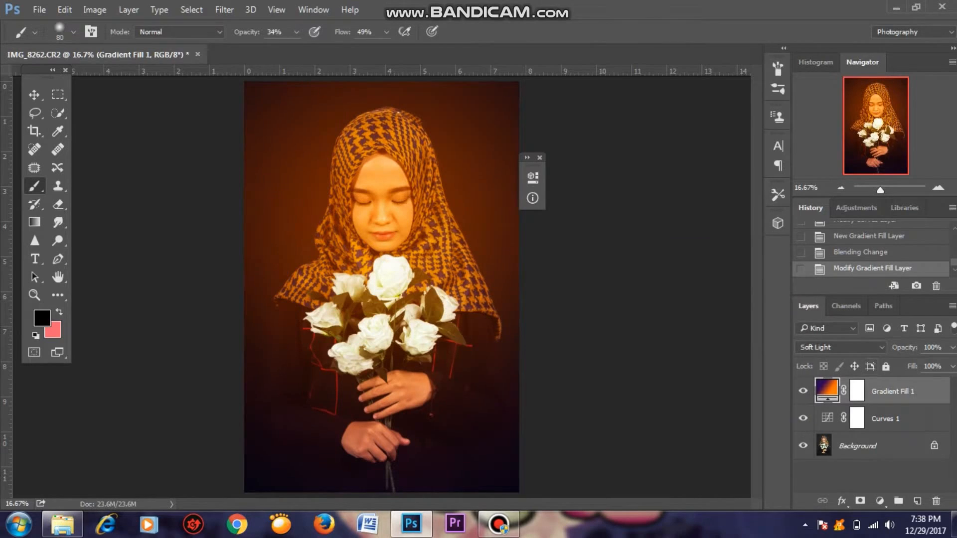
# Step: Try the Color and Hue blend modes on the gradient fill layer and return it to Soft Light
pyautogui.click(841, 348)
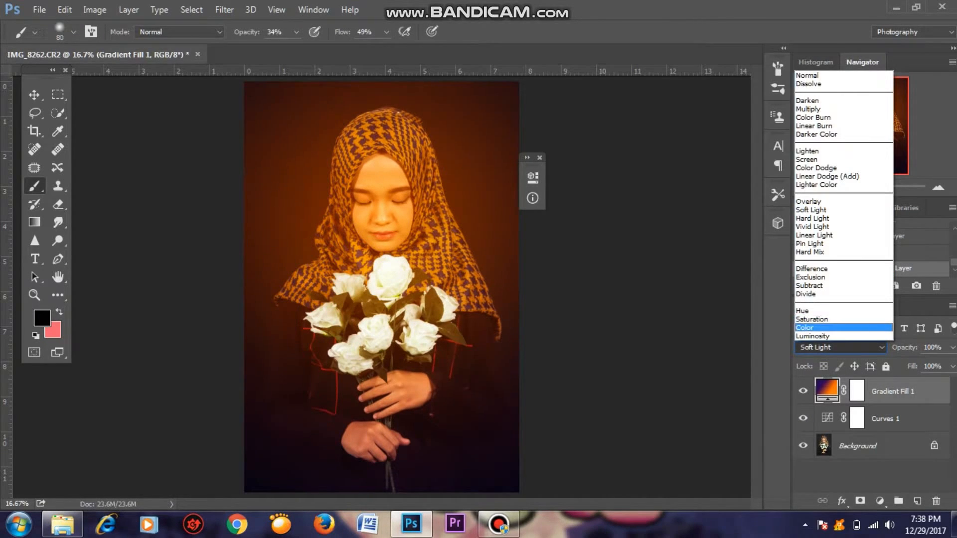
pyautogui.click(817, 328)
pyautogui.click(841, 347)
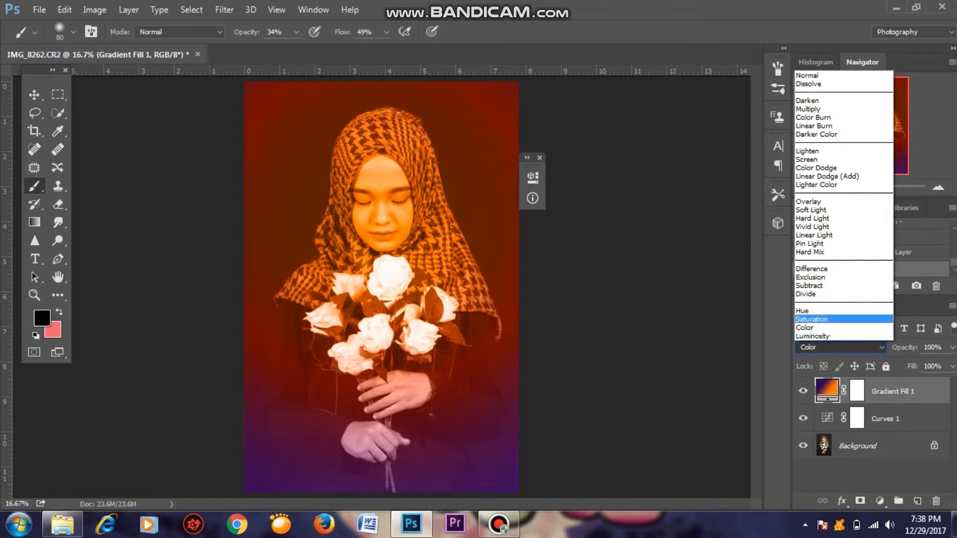
pyautogui.click(803, 311)
pyautogui.click(841, 347)
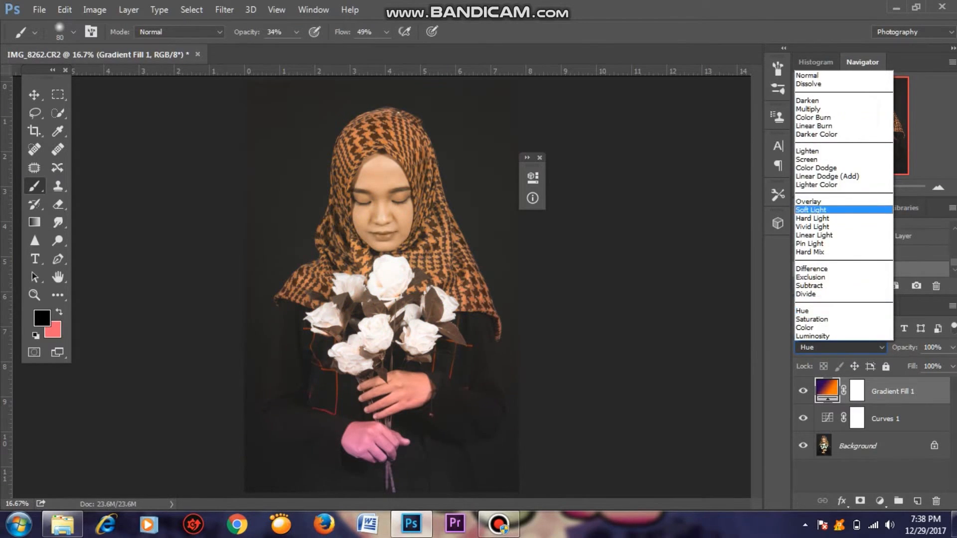
pyautogui.click(818, 209)
# Step: Set the gradient fill layer's opacity to 38% and its fill to 71%
pyautogui.moveTo(904, 348); pyautogui.dragTo(862, 347)
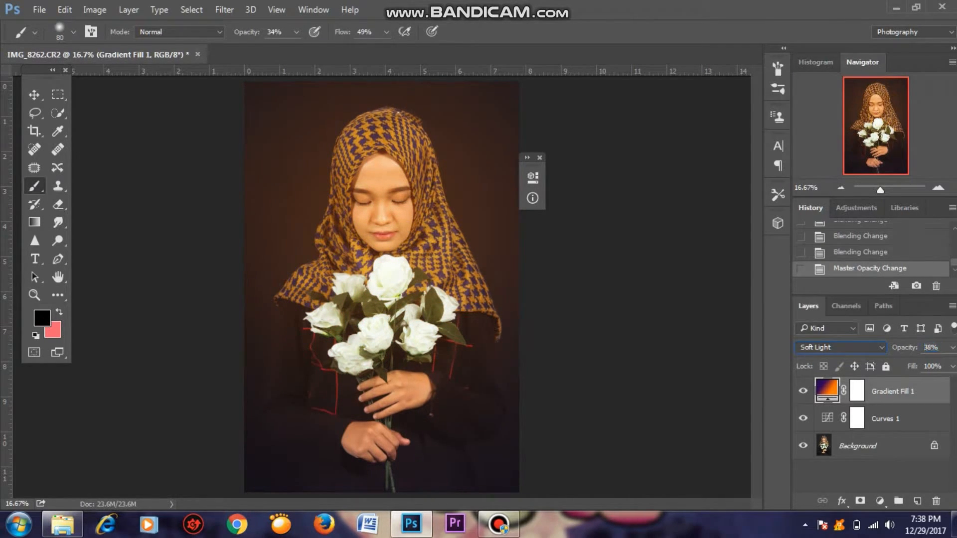
pyautogui.moveTo(909, 367); pyautogui.dragTo(889, 367)
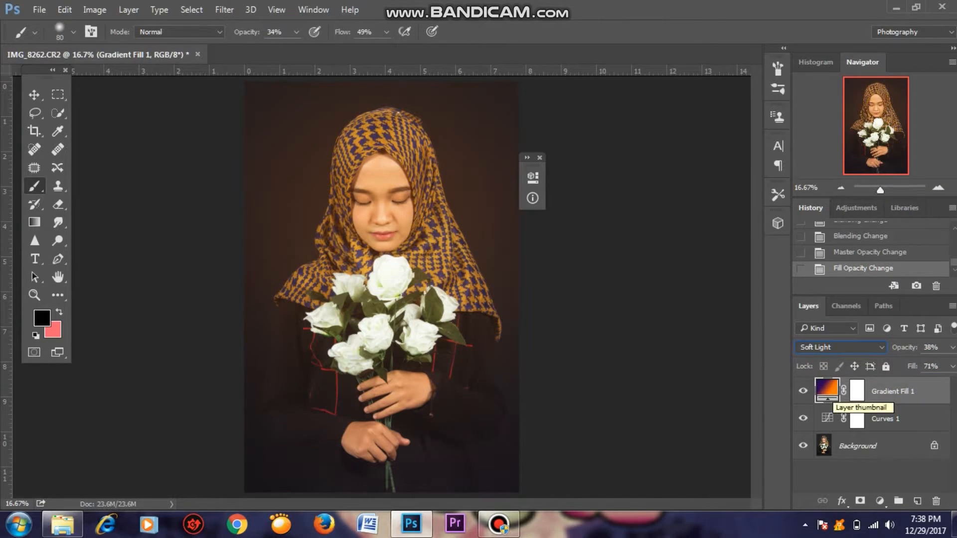
# Step: Change the orange end stop of the gradient fill to the muted peach color d9b18b and apply it
pyautogui.doubleClick(827, 390)
pyautogui.click(683, 276)
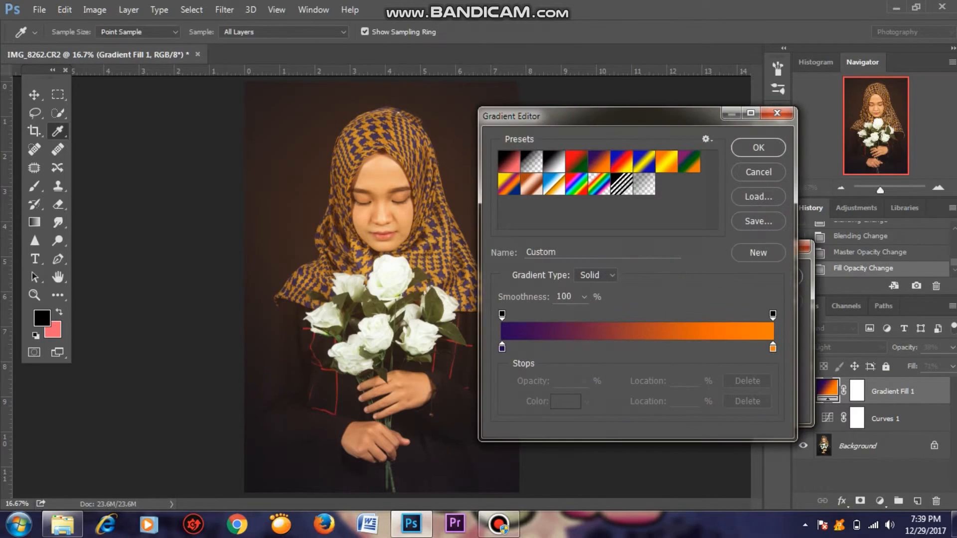
pyautogui.click(773, 347)
pyautogui.click(565, 401)
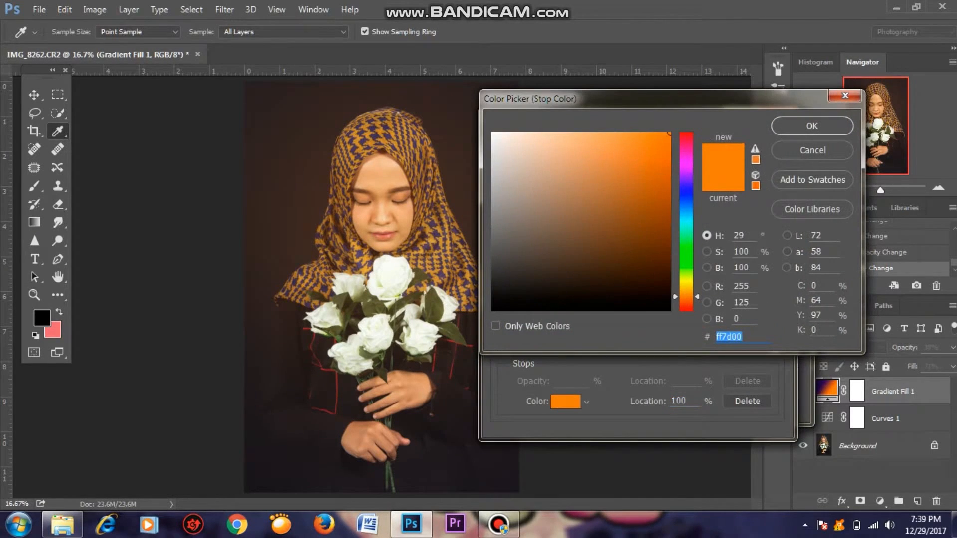
pyautogui.click(553, 136)
pyautogui.moveTo(553, 137)
pyautogui.mouseDown()
pyautogui.moveTo(567, 135)
pyautogui.moveTo(556, 158)
pyautogui.mouseUp()
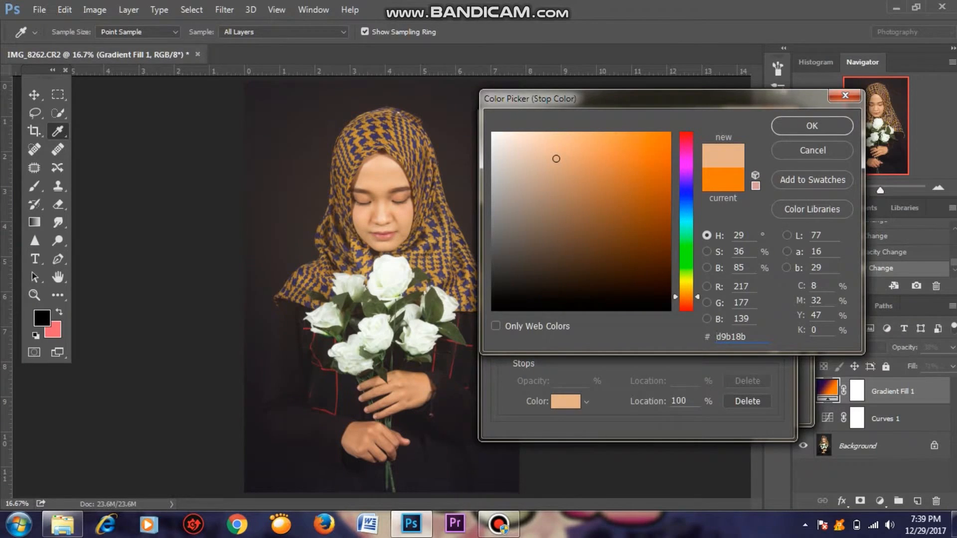
pyautogui.click(812, 126)
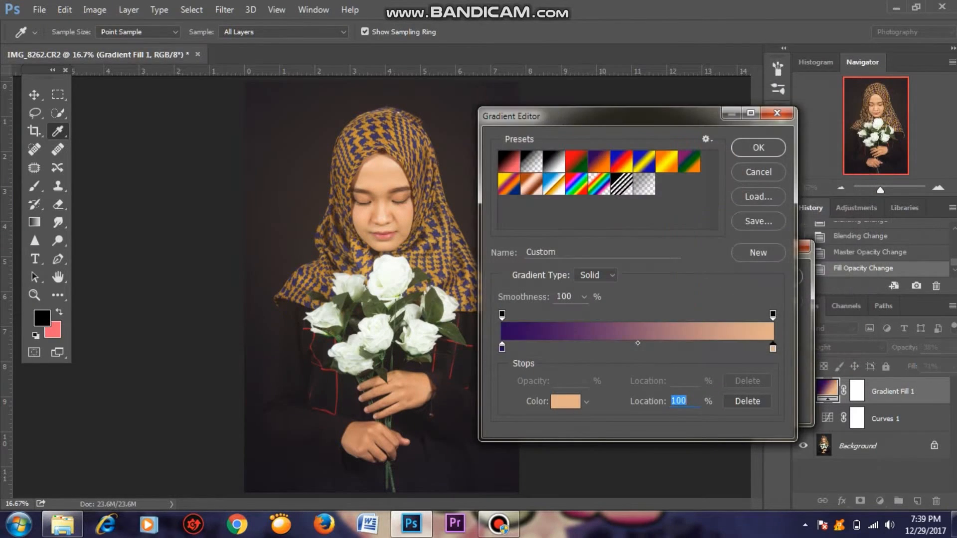
pyautogui.click(758, 148)
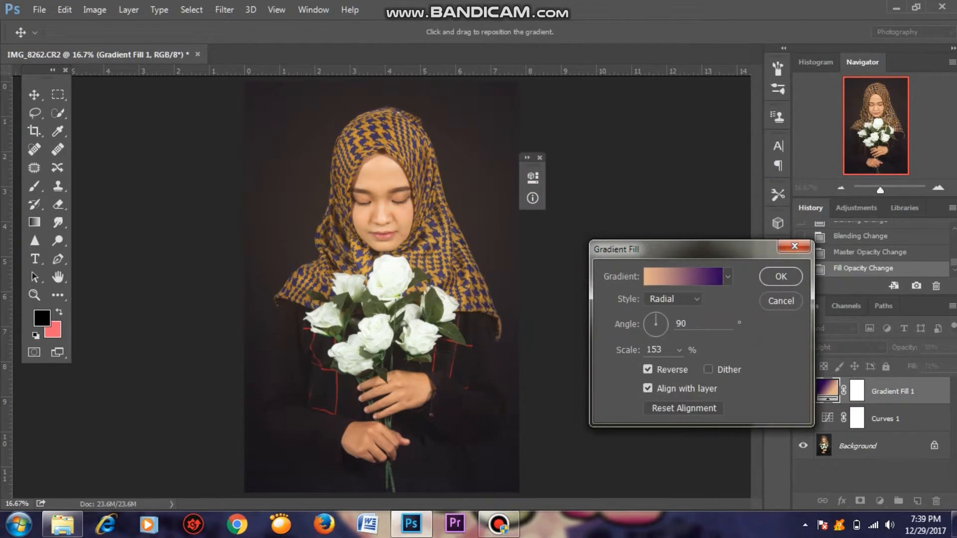
pyautogui.click(781, 277)
# Step: Set the gradient fill layer's opacity to 36%
pyautogui.moveTo(914, 348); pyautogui.dragTo(928, 347)
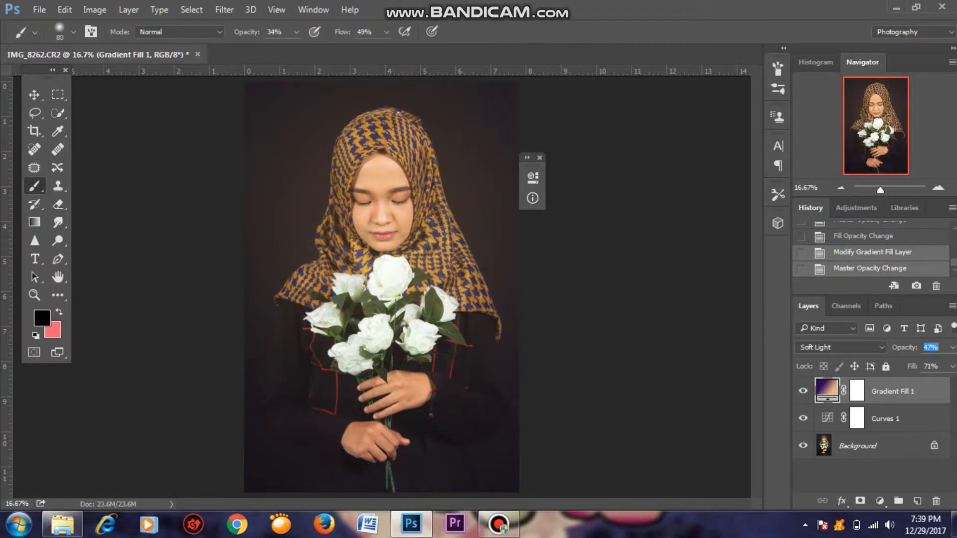
pyautogui.press('Down')
pyautogui.press('Return')
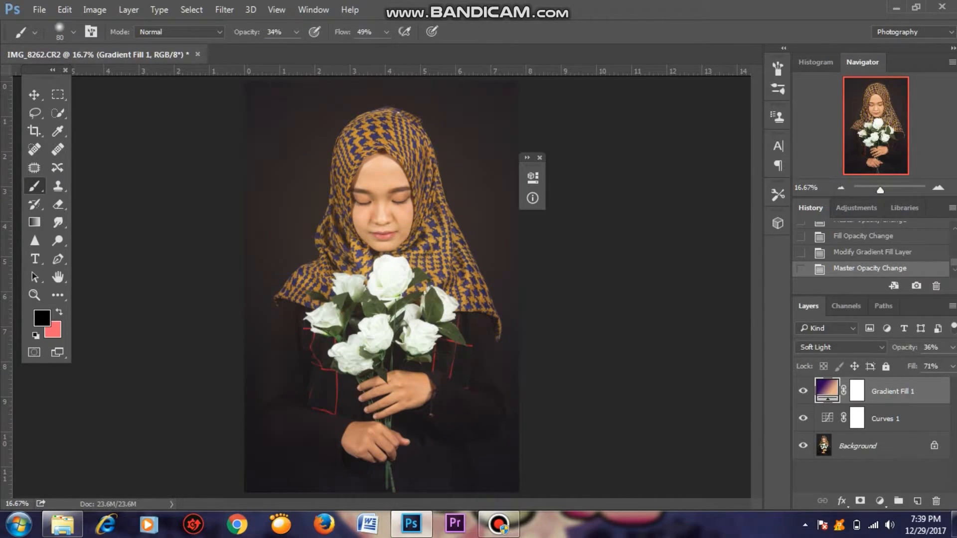
# Step: Duplicate the Curves 1 layer and set the copy's opacity to 88%
pyautogui.moveTo(905, 419); pyautogui.dragTo(917, 501)
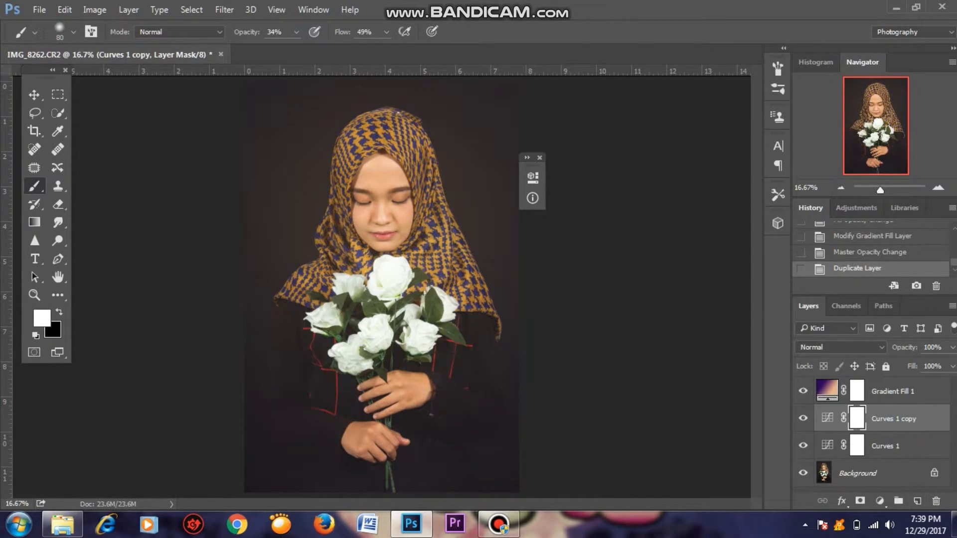
pyautogui.moveTo(904, 347); pyautogui.dragTo(898, 348)
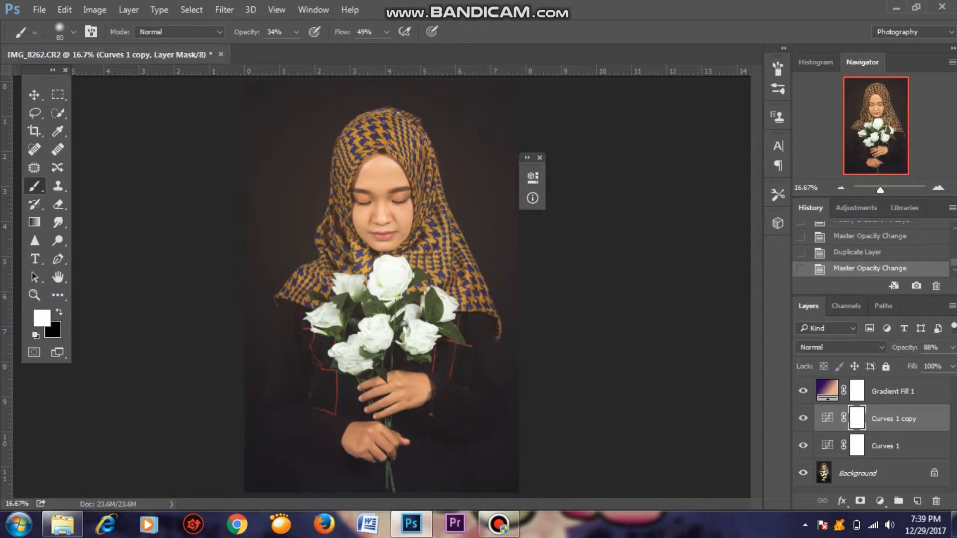
# Step: Group the gradient fill and both Curves layers, and compare the portrait with the group hidden and shown
pyautogui.click(912, 393)
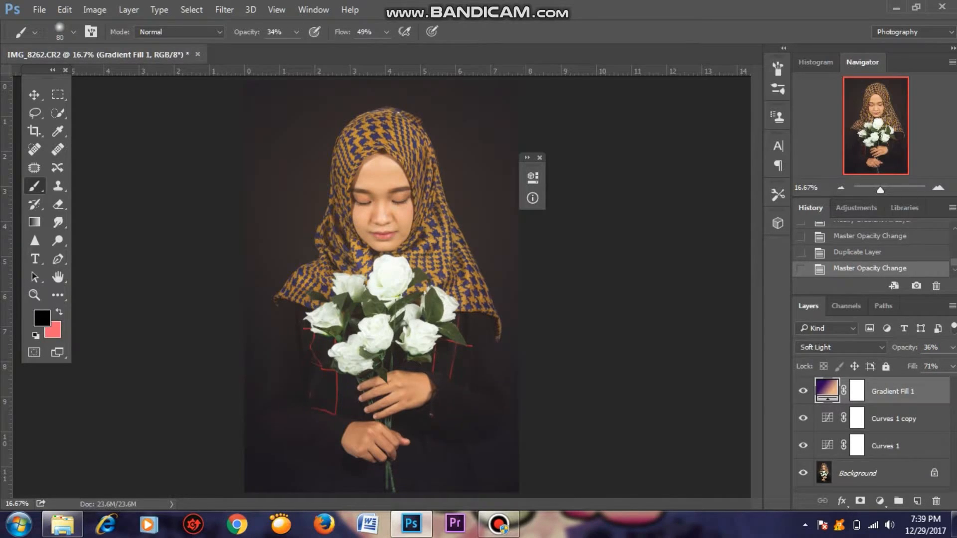
pyautogui.keyDown('shift'); pyautogui.click(908, 470); pyautogui.keyUp('shift')
pyautogui.rightClick(908, 469)
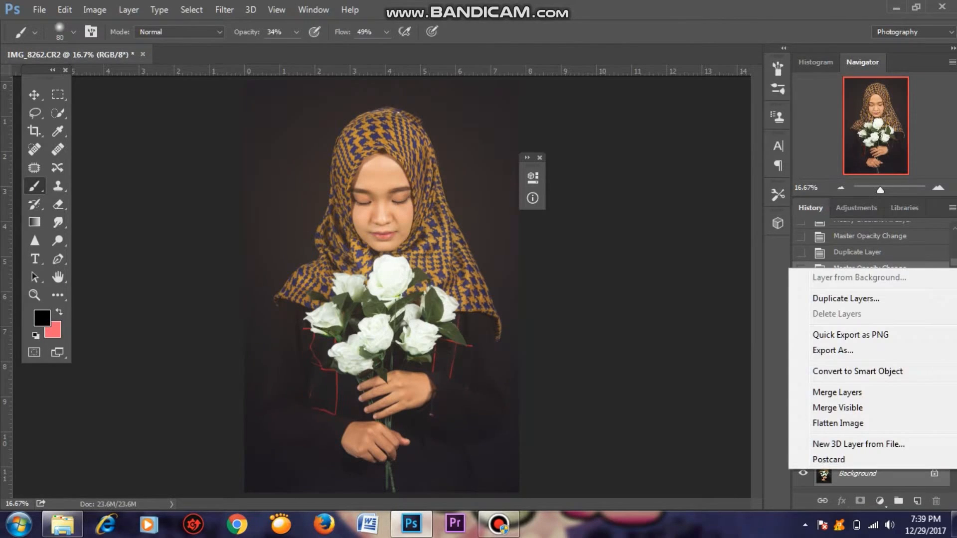
pyautogui.press('Escape')
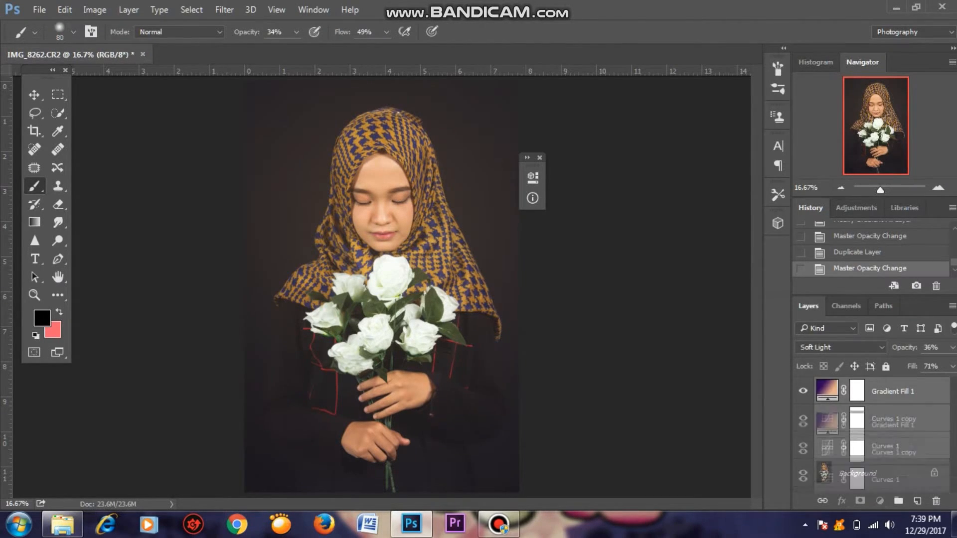
pyautogui.hotkey('ctrl', 'g')
pyautogui.click(803, 385)
pyautogui.click(803, 385)
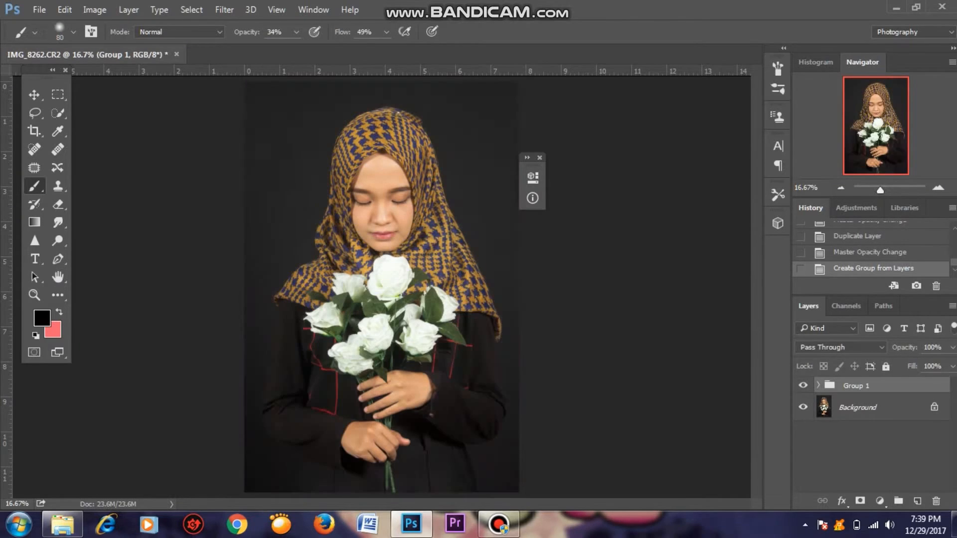
# Step: Duplicate the Background layer and merge the copy with Group 1 into one layer
pyautogui.moveTo(893, 412); pyautogui.dragTo(917, 501)
pyautogui.keyDown('ctrl'); pyautogui.click(898, 387); pyautogui.keyUp('ctrl')
pyautogui.rightClick(897, 387)
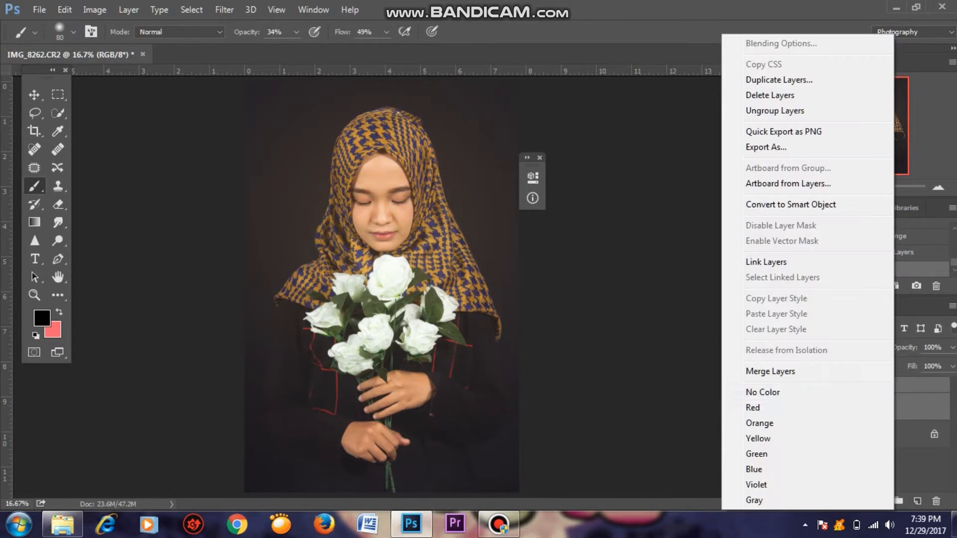
pyautogui.press('Escape')
pyautogui.rightClick(917, 389)
pyautogui.click(664, 468)
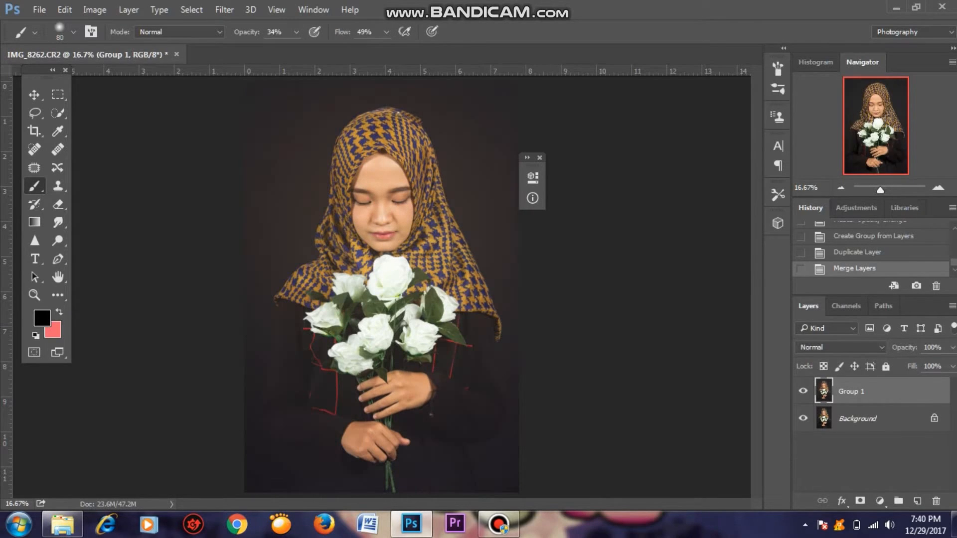
# Step: Apply the Color Efex Pro 4 Darken / Lighten Center filter to the merged Group 1 layer with border luminosity at -41%
pyautogui.click(224, 9)
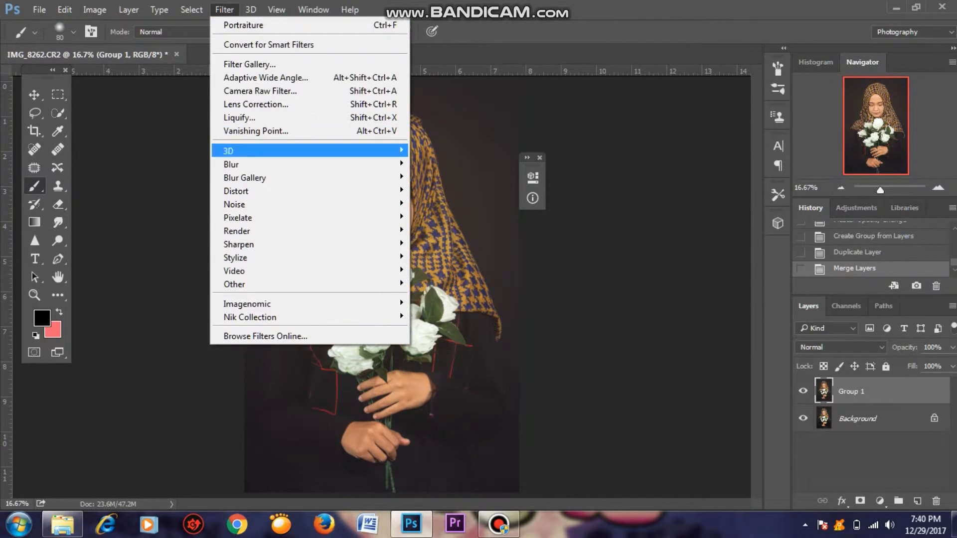
pyautogui.moveTo(299, 304)
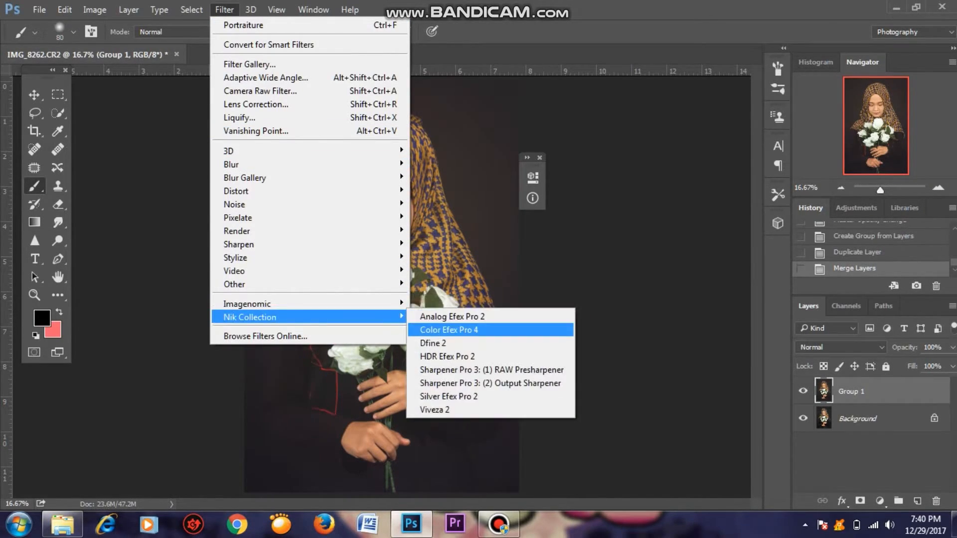
pyautogui.click(451, 330)
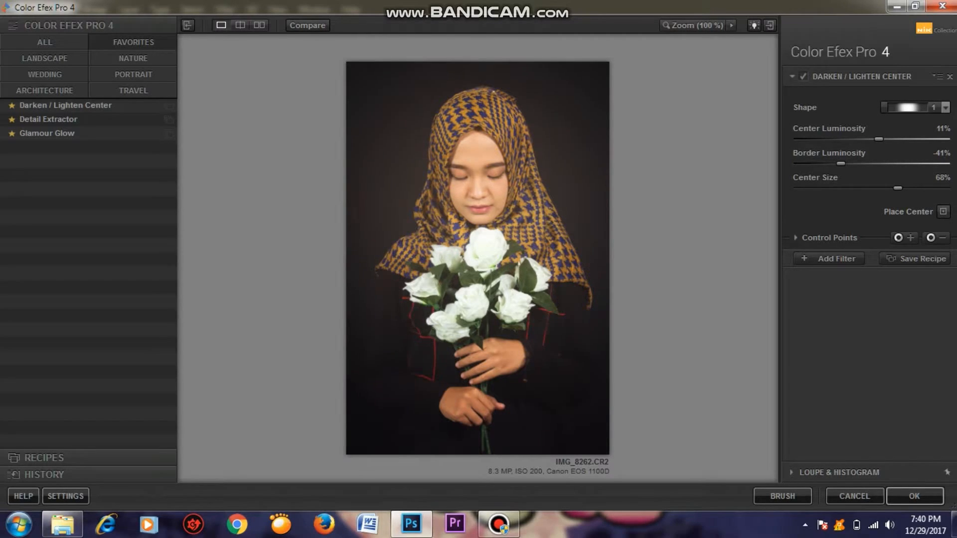
pyautogui.moveTo(841, 164); pyautogui.dragTo(840, 164)
pyautogui.press('Return')
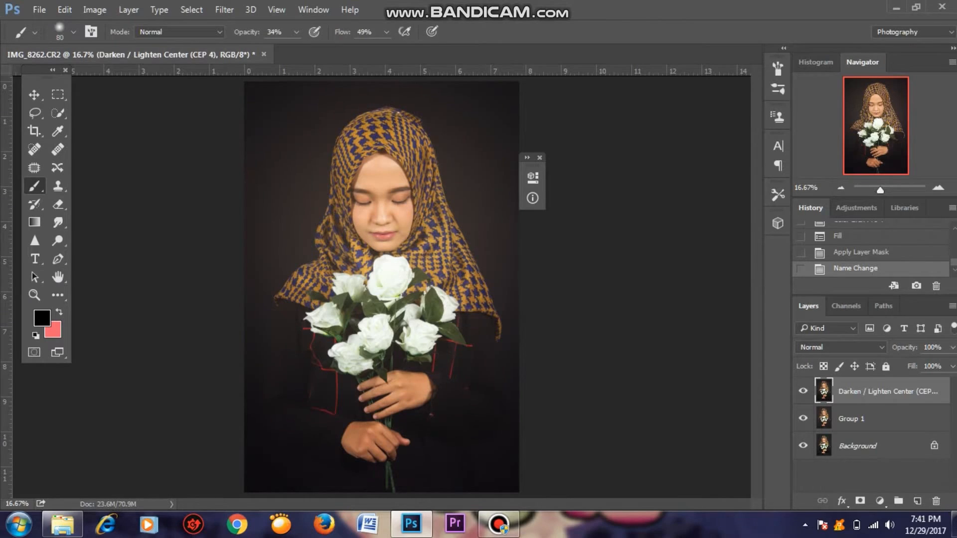
# Step: Try a Curves adjustment layer with midtone and shadow anchor points and a raised black point
pyautogui.click(879, 501)
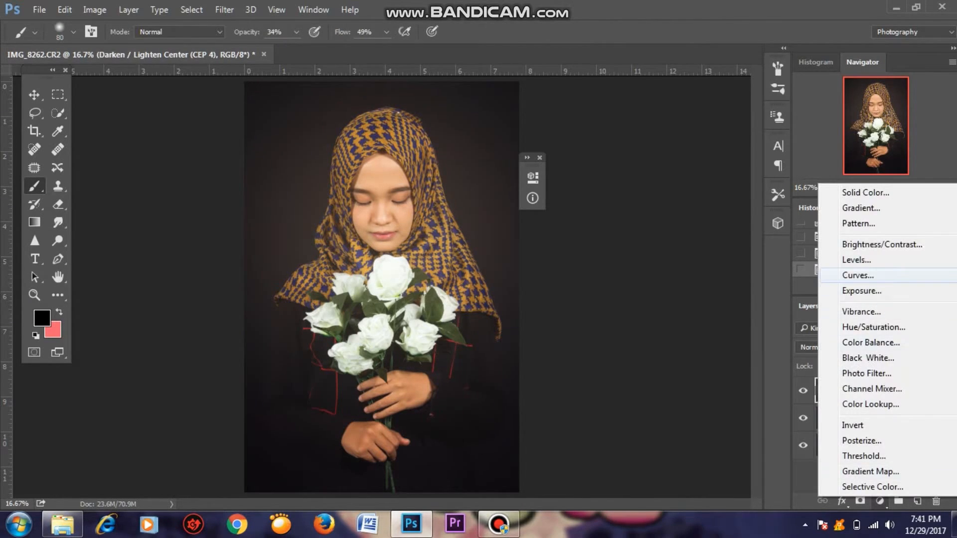
pyautogui.click(862, 274)
pyautogui.click(527, 158)
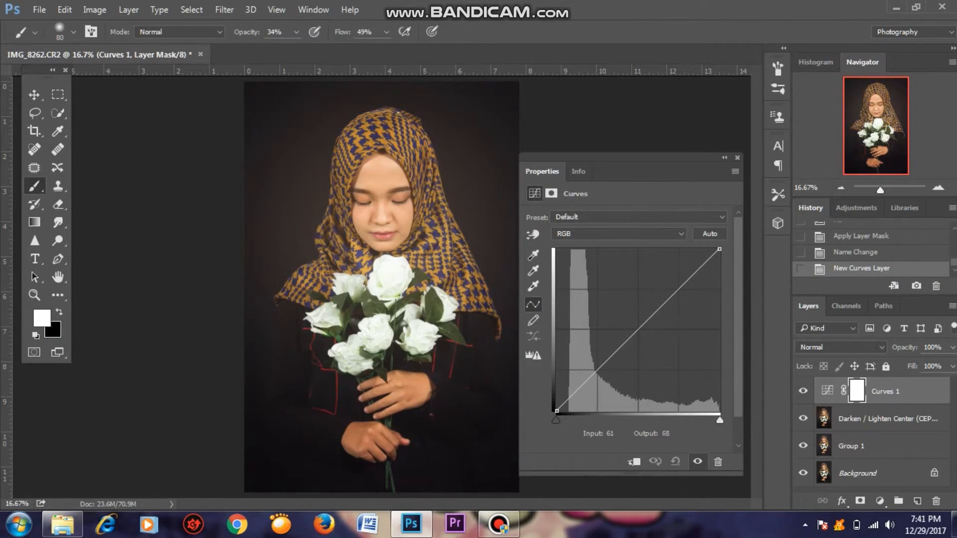
pyautogui.click(598, 370)
pyautogui.click(639, 329)
pyautogui.moveTo(598, 370); pyautogui.dragTo(597, 370)
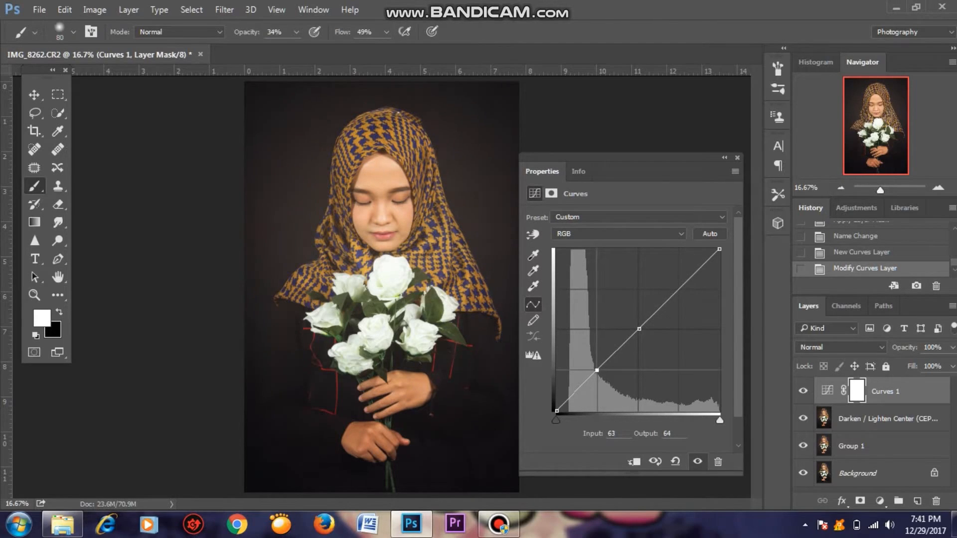
pyautogui.click(574, 394)
pyautogui.moveTo(556, 411); pyautogui.dragTo(557, 396)
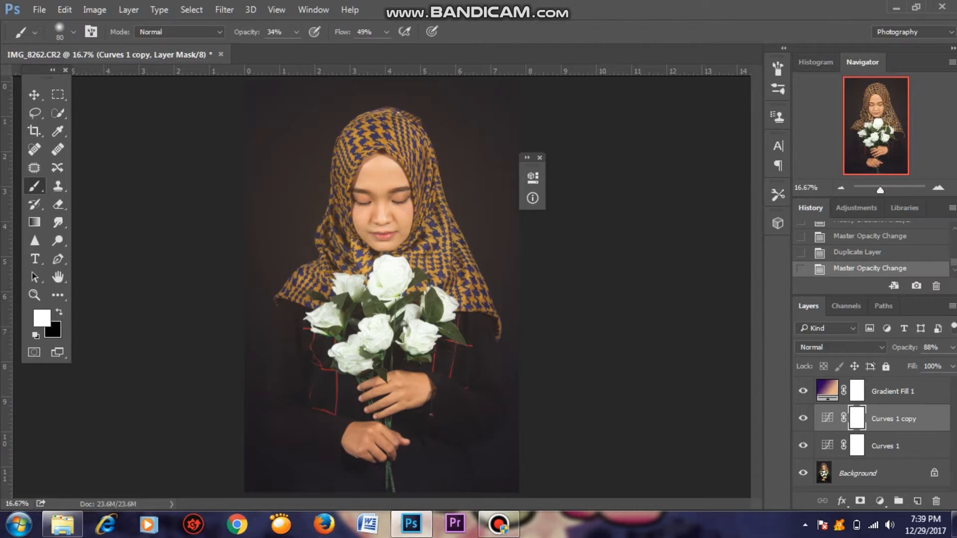
# Step: Group the gradient fill and both Curves layers, and compare the portrait with the group hidden and shown
pyautogui.click(893, 392)
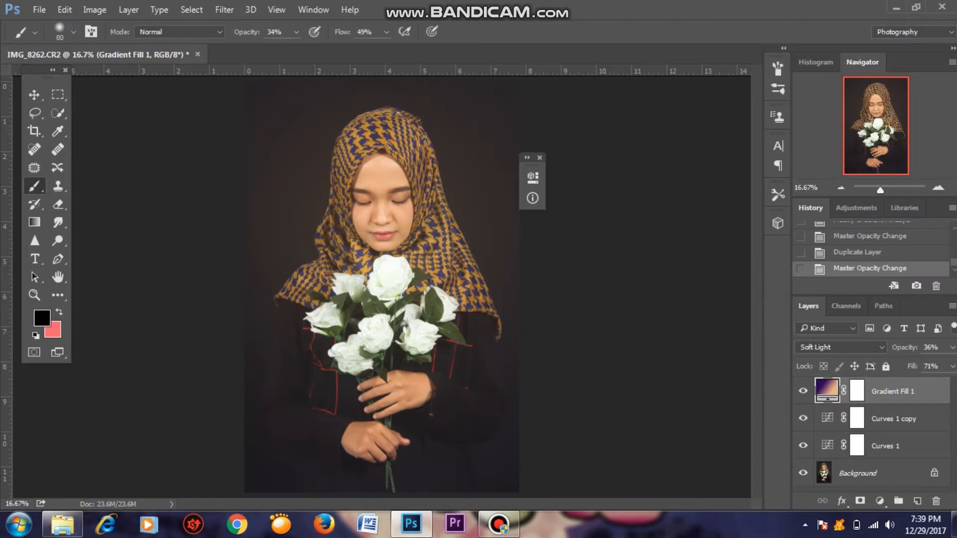
pyautogui.rightClick(857, 473)
pyautogui.click(838, 392)
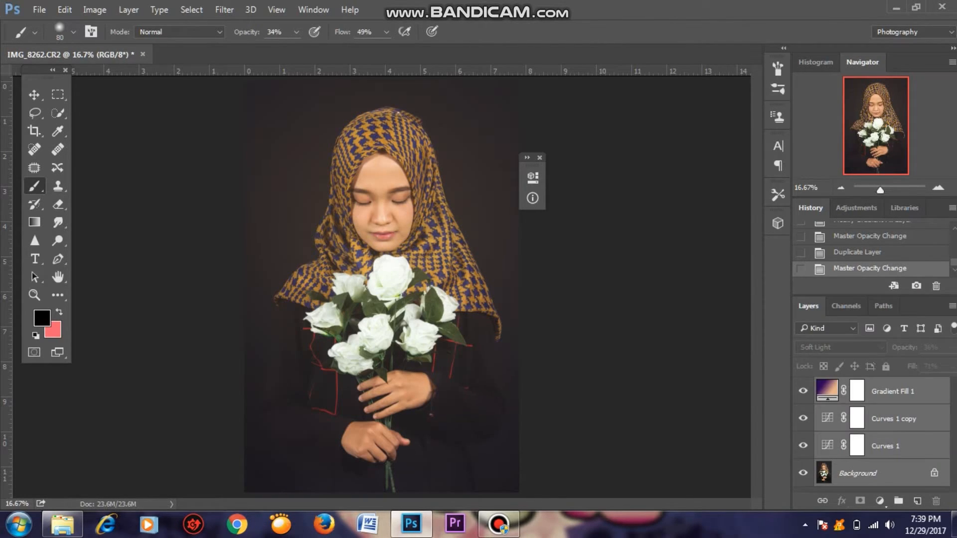
pyautogui.keyDown('ctrl'); pyautogui.click(880, 473); pyautogui.keyUp('ctrl')
pyautogui.moveTo(894, 446); pyautogui.dragTo(899, 500)
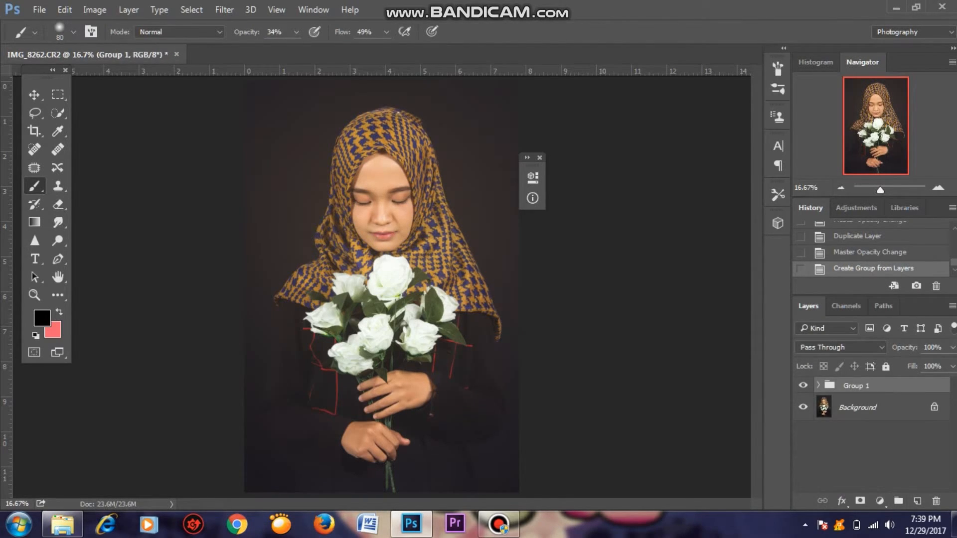
pyautogui.click(803, 385)
pyautogui.click(803, 385)
# Step: Duplicate the Background layer and merge the copy with Group 1 into one layer
pyautogui.moveTo(892, 413); pyautogui.dragTo(917, 501)
pyautogui.keyDown('ctrl'); pyautogui.click(896, 387); pyautogui.keyUp('ctrl')
pyautogui.rightClick(896, 387)
pyautogui.click(843, 371)
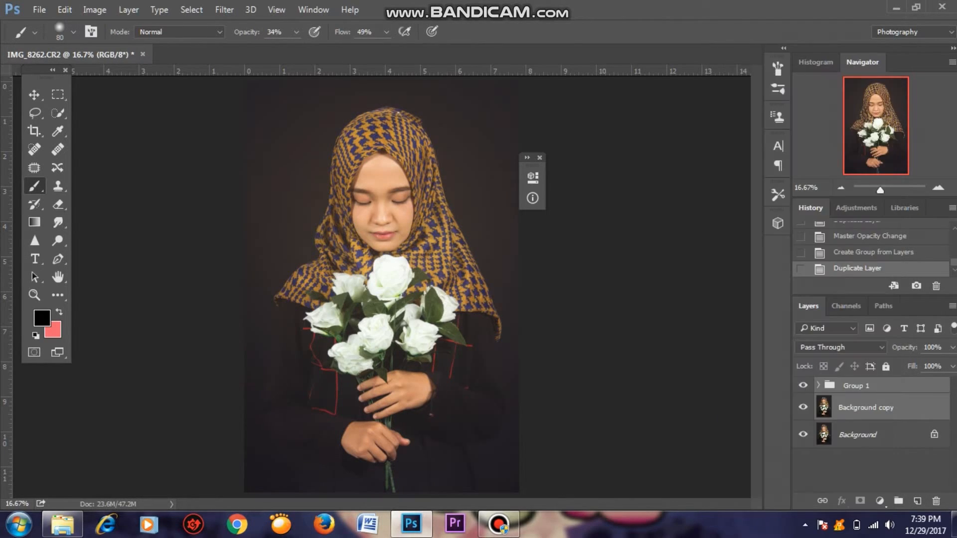
pyautogui.rightClick(918, 407)
pyautogui.click(661, 468)
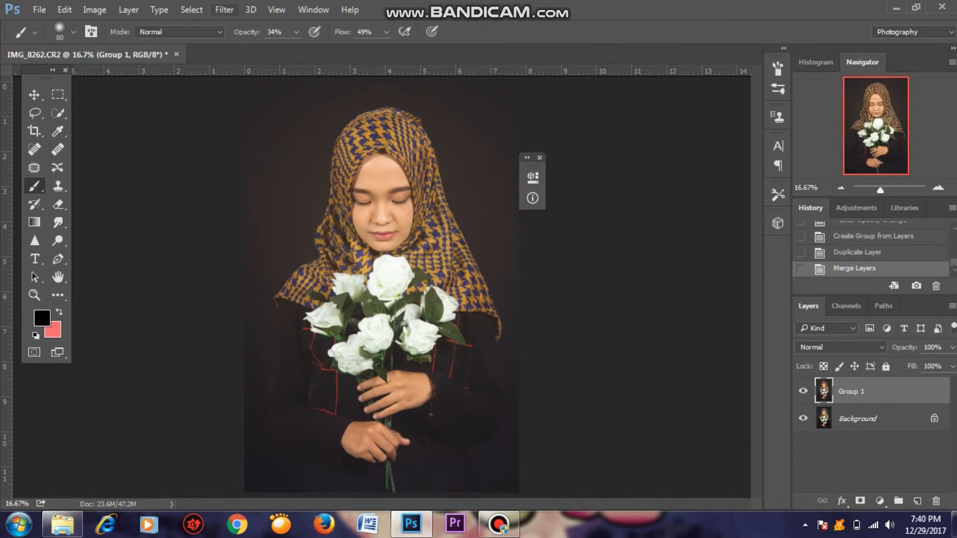
# Step: Darken the merged layer's borders with Color Efex Pro 4 Darken / Lighten Center: center luminosity 11%, border luminosity -41%, center size 68%
pyautogui.click(224, 9)
pyautogui.moveTo(309, 304)
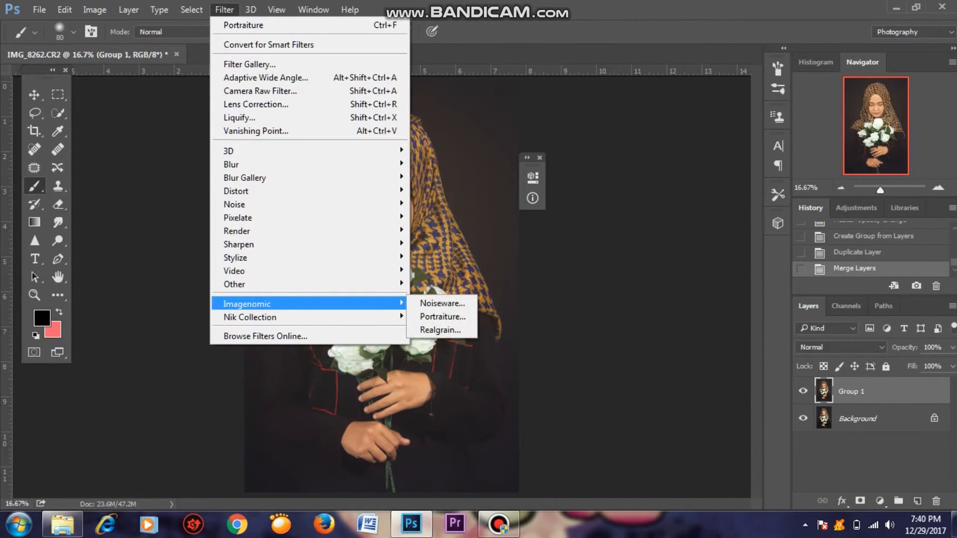
pyautogui.click(459, 330)
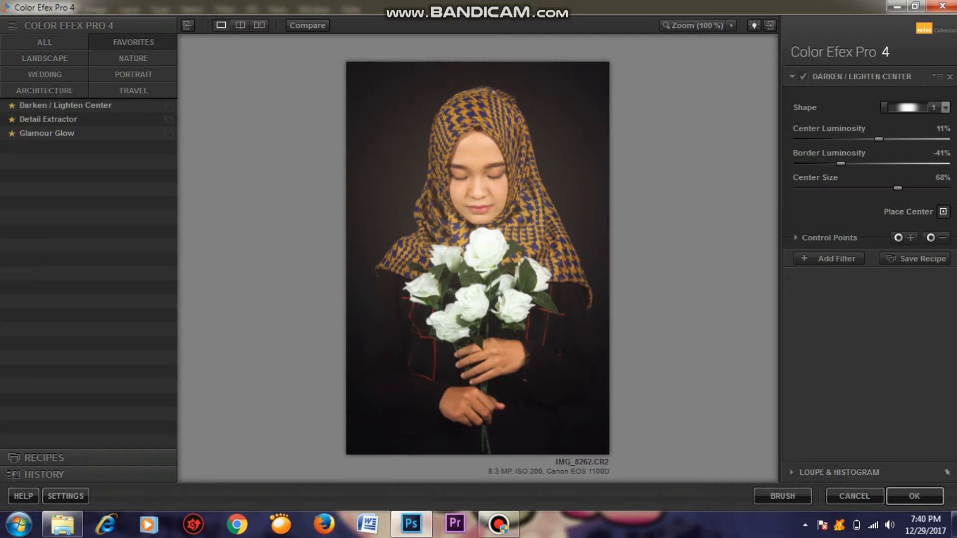
pyautogui.moveTo(841, 164); pyautogui.dragTo(840, 164)
pyautogui.click(914, 495)
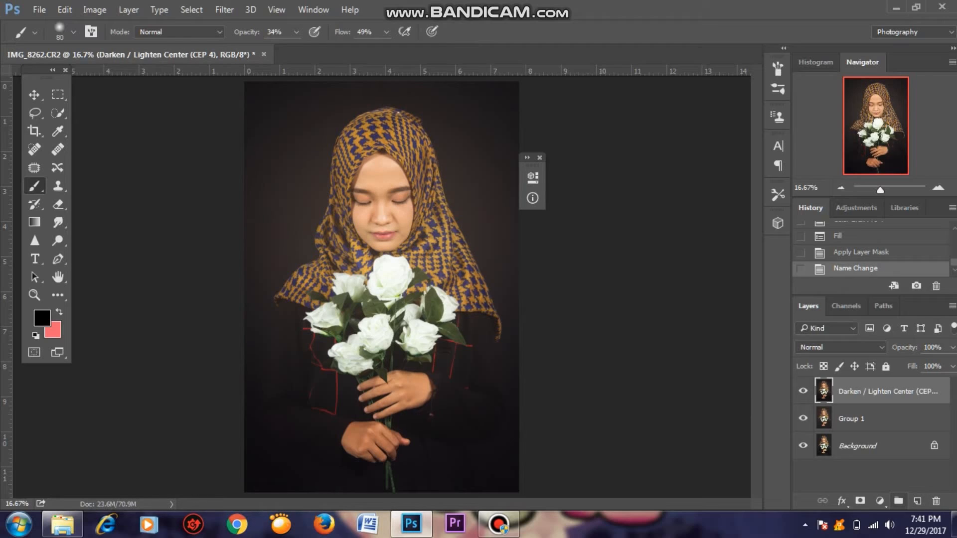
# Step: Try a Curves layer with anchored midtones and shadows and the black point raised to output 22, and delete the layer
pyautogui.click(879, 501)
pyautogui.click(847, 275)
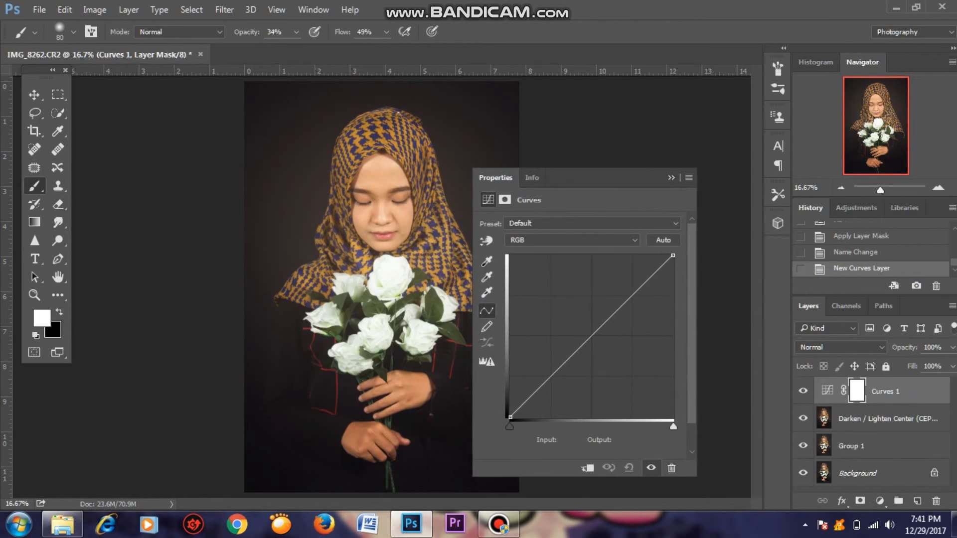
pyautogui.click(599, 370)
pyautogui.click(639, 329)
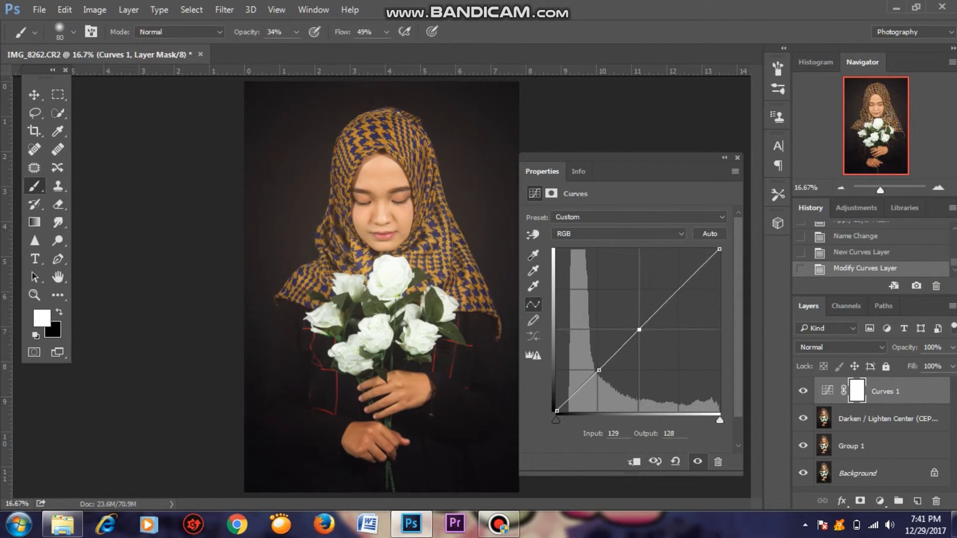
pyautogui.moveTo(599, 370); pyautogui.dragTo(597, 370)
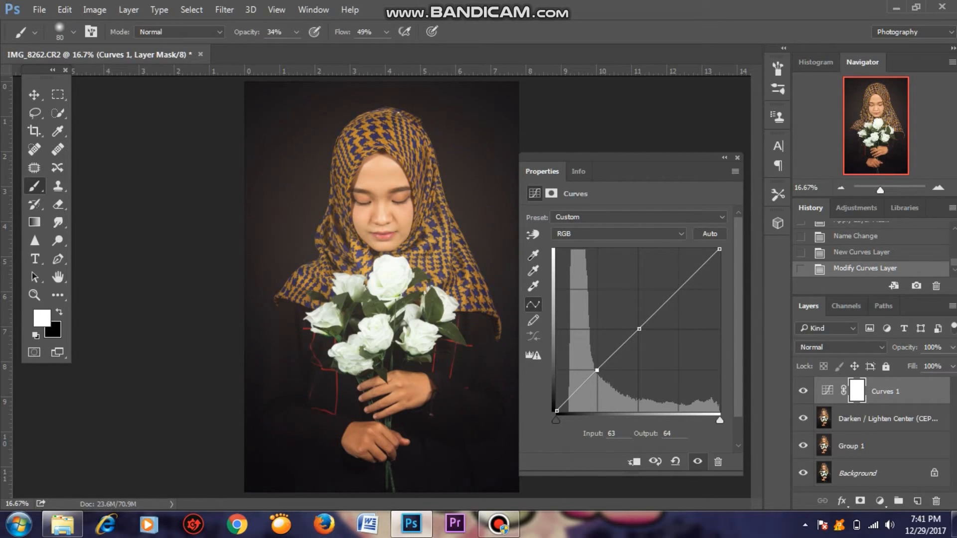
pyautogui.click(573, 394)
pyautogui.moveTo(557, 412); pyautogui.dragTo(556, 397)
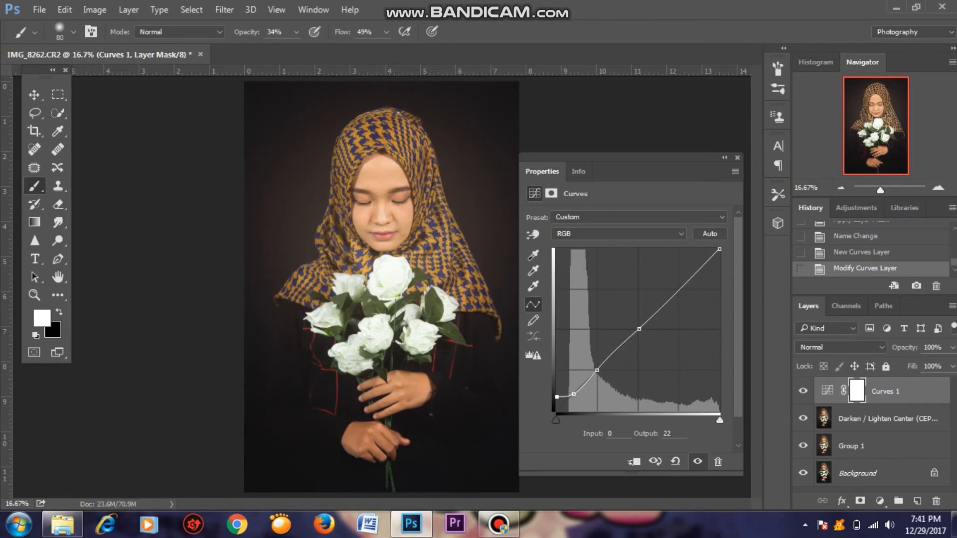
pyautogui.press('Delete')
# Step: Add a Curves layer above the Darken / Lighten Center layer, raise its black point, and anchor highlights, midtones and shadows, including input 32, output 35
pyautogui.click(880, 501)
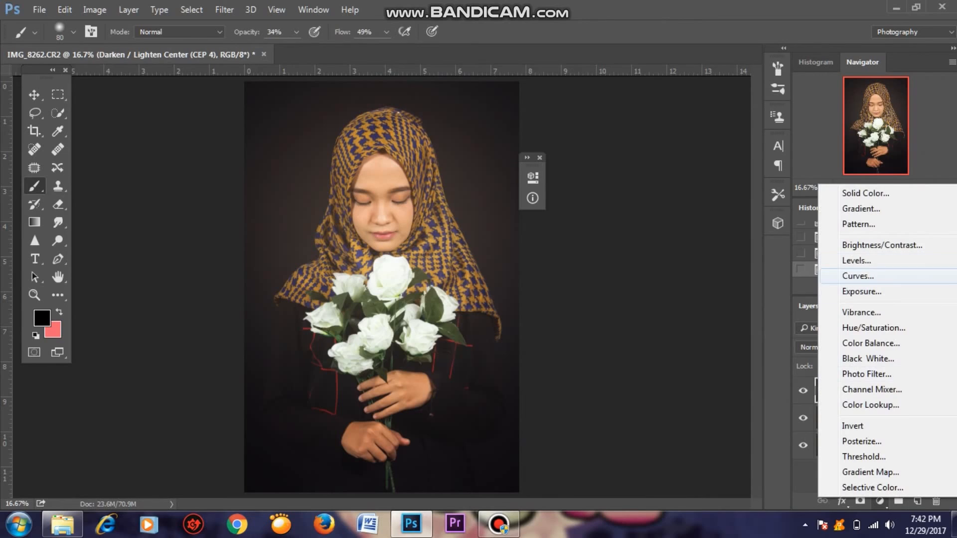
pyautogui.click(857, 275)
pyautogui.moveTo(389, 165); pyautogui.dragTo(623, 148)
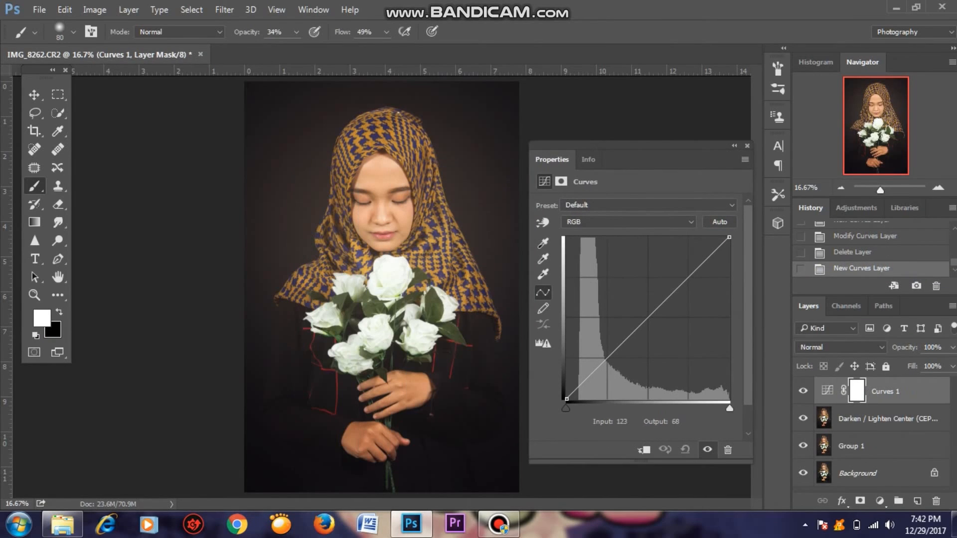
pyautogui.click(648, 319)
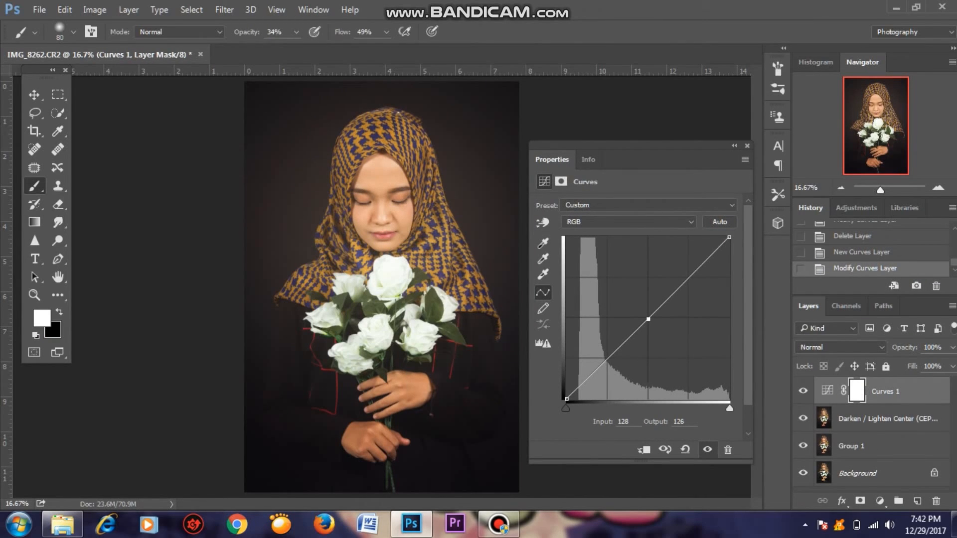
pyautogui.click(609, 359)
pyautogui.moveTo(567, 399); pyautogui.dragTo(567, 387)
pyautogui.click(587, 377)
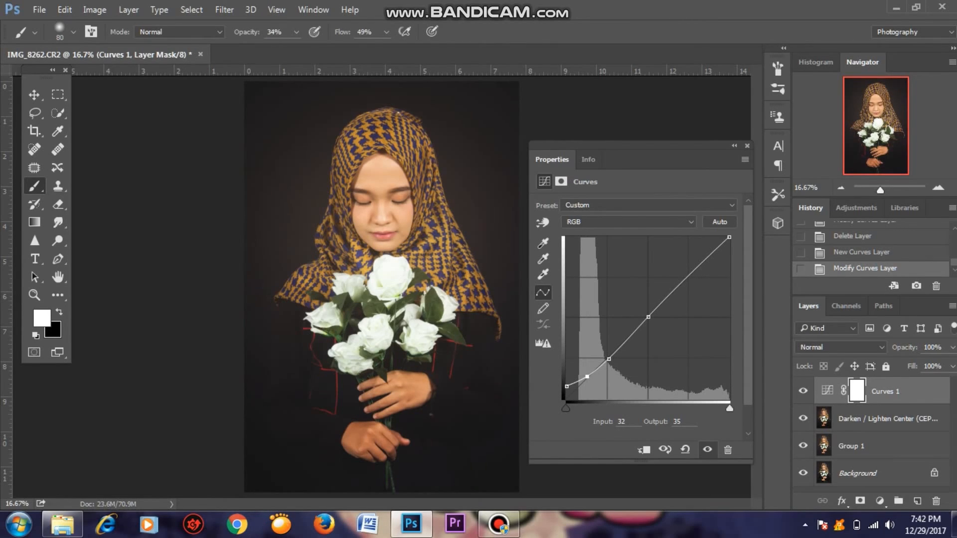
pyautogui.click(691, 276)
pyautogui.click(734, 145)
# Step: Inspect the face and roses up close and set the Curves 1 layer's opacity to 82%
pyautogui.hotkey('ctrl', '+')
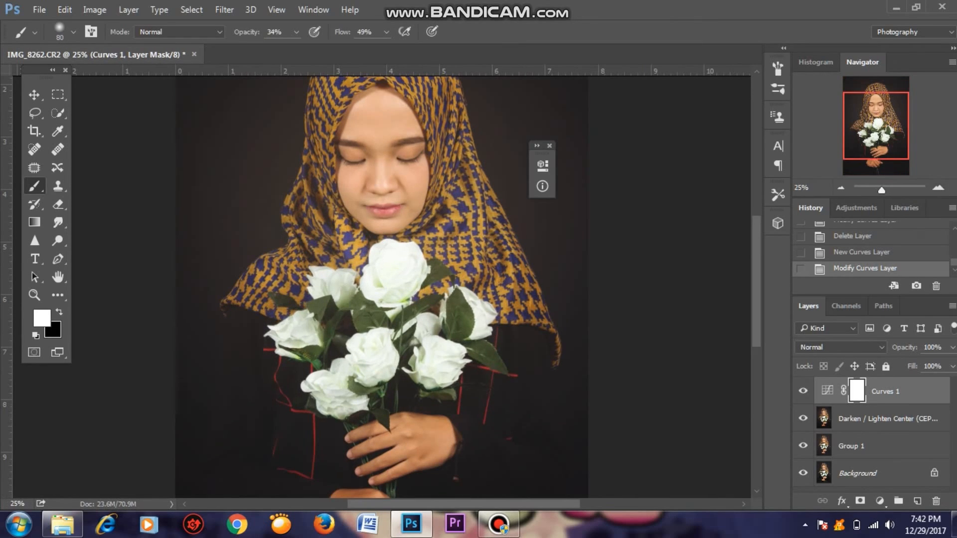
pyautogui.scroll(1, 381, 287)
pyautogui.scroll(2, 391, 288)
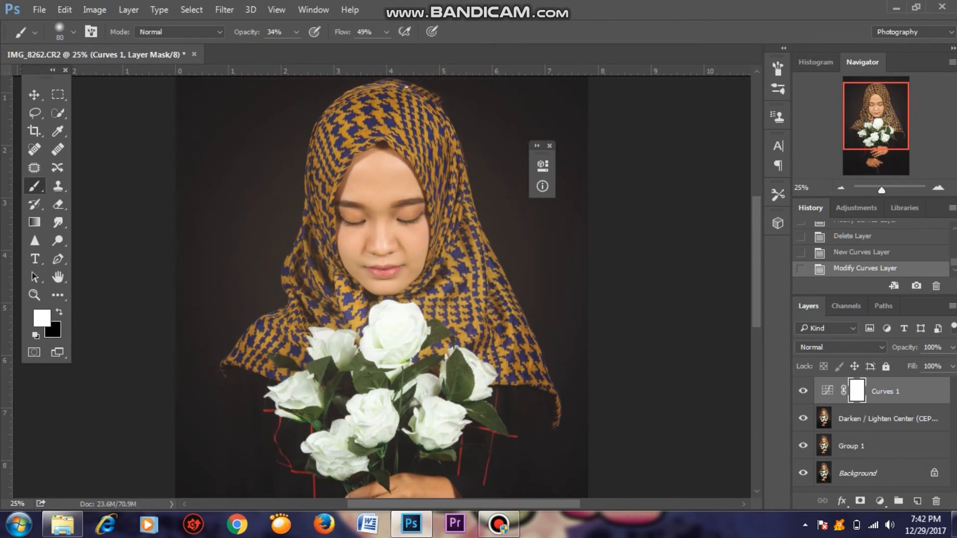
pyautogui.click(841, 188)
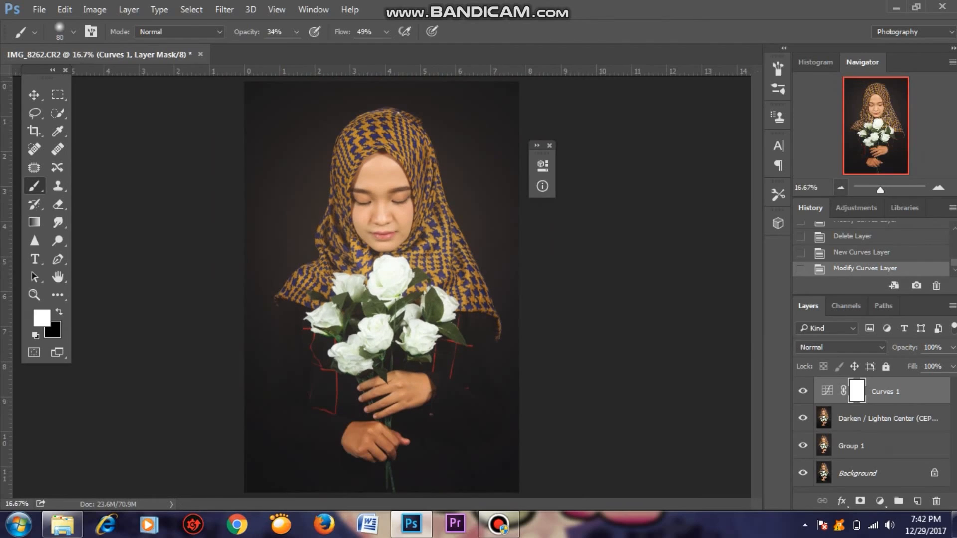
pyautogui.moveTo(904, 347); pyautogui.dragTo(891, 347)
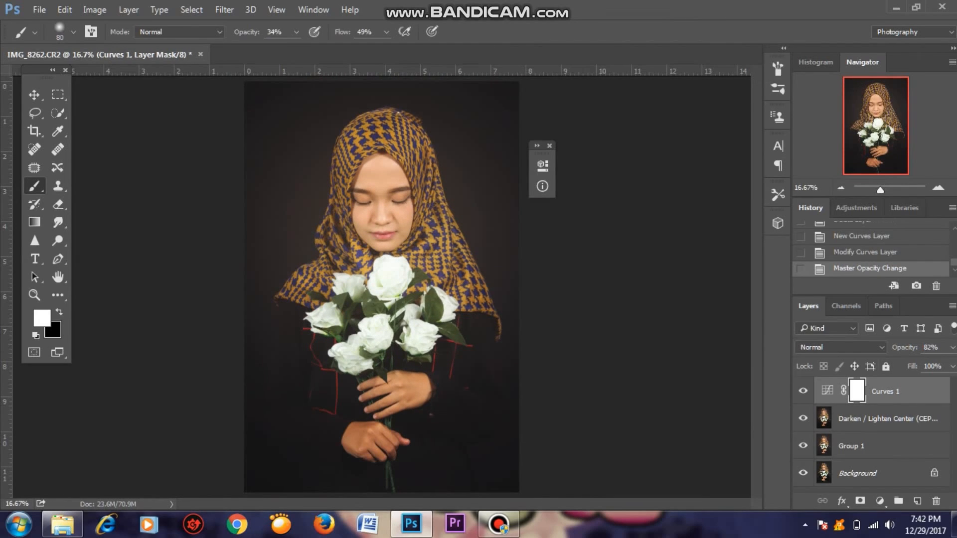
# Step: Merge the Curves 1, Darken / Lighten Center and Group 1 layers, and compare the portrait with the merged layer hidden and shown
pyautogui.keyDown('shift'); pyautogui.click(868, 439); pyautogui.keyUp('shift')
pyautogui.rightClick(867, 437)
pyautogui.click(738, 389)
pyautogui.click(803, 390)
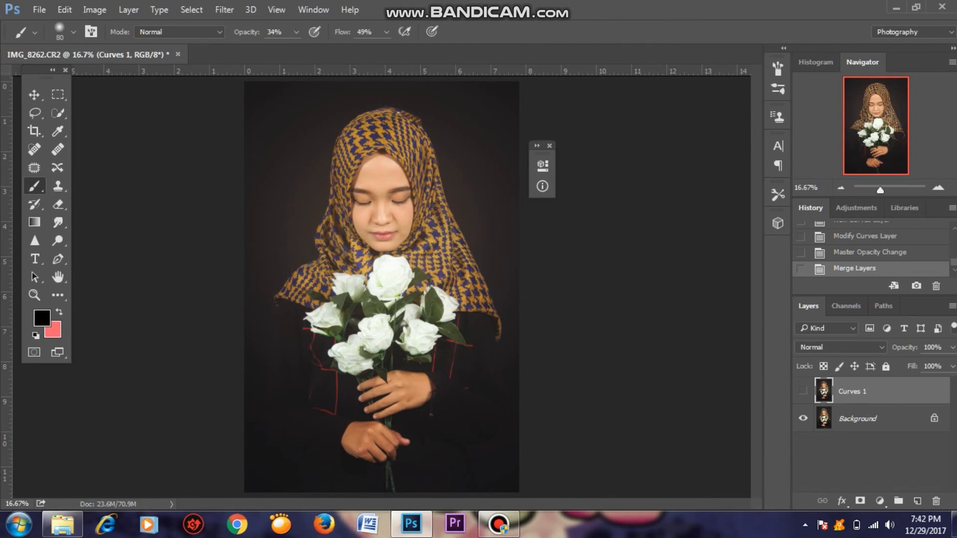
pyautogui.click(803, 391)
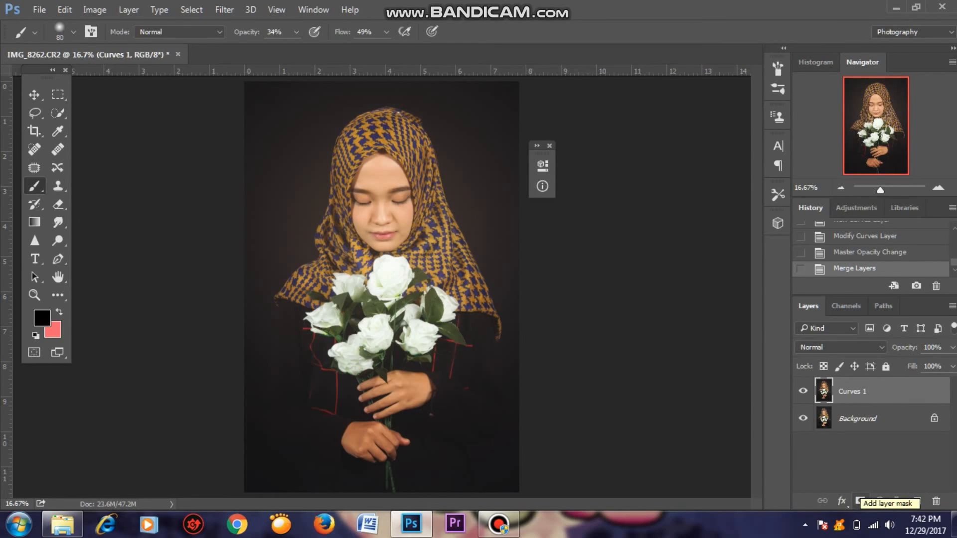
# Step: Add a layer mask to the merged Curves 1 layer, dab the face with a size 600 brush, and swap the painting colour to black
pyautogui.click(860, 500)
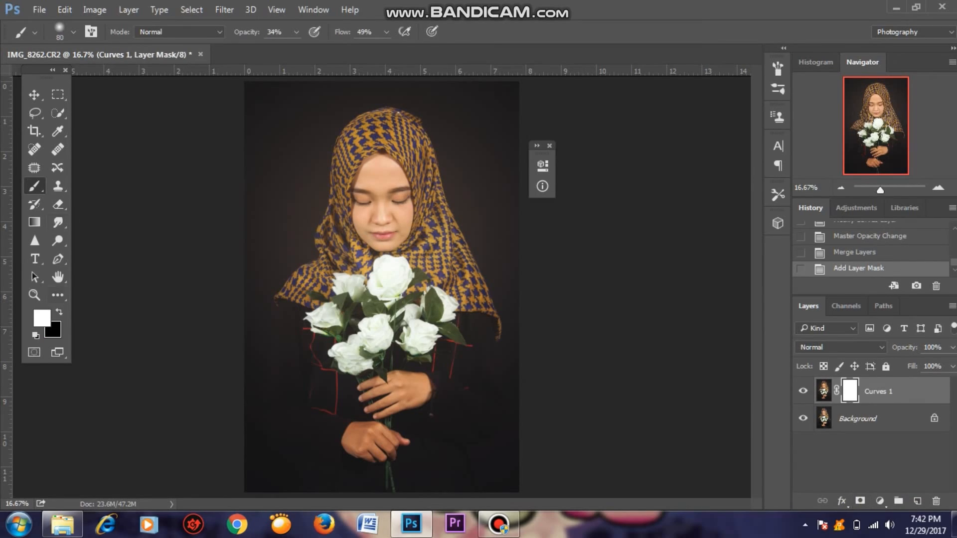
pyautogui.press(']')
pyautogui.press(']')
pyautogui.press(']')
pyautogui.press(']')
pyautogui.press(']')
pyautogui.press(']')
pyautogui.press(']')
pyautogui.press(']')
pyautogui.press(']')
pyautogui.press('[')
pyautogui.click(383, 229)
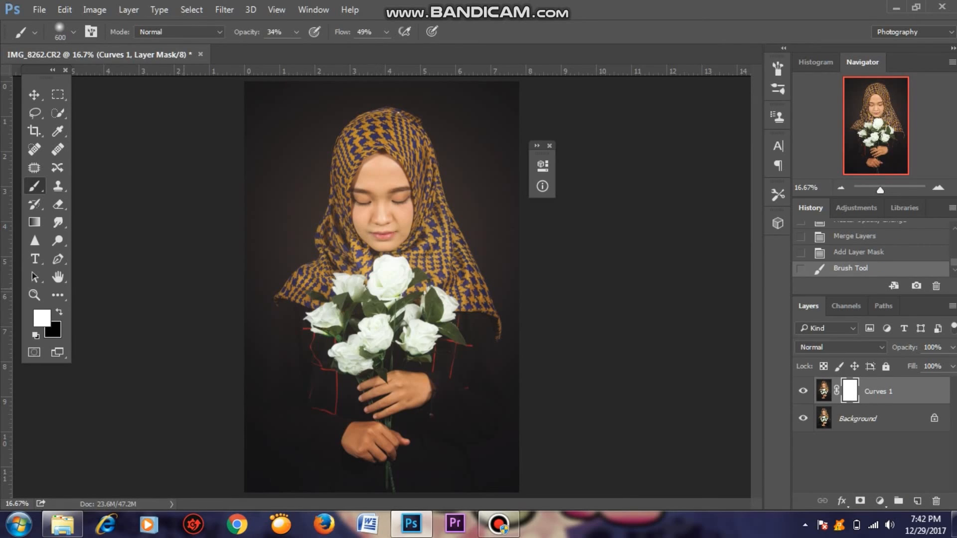
pyautogui.press('x')
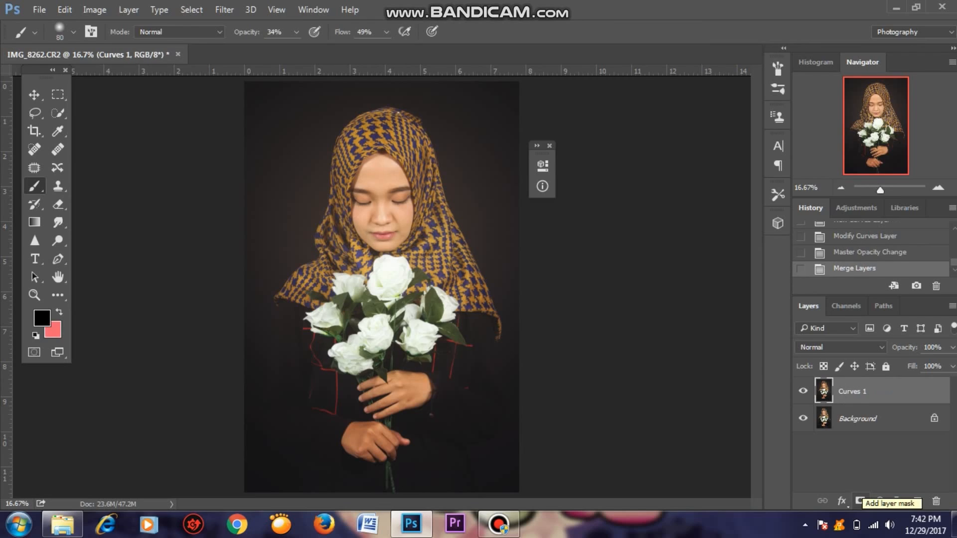
# Step: Mask the merged Curves 1 layer and soften its effect over the face and roses with a size 600 brush at 34% opacity
pyautogui.click(860, 500)
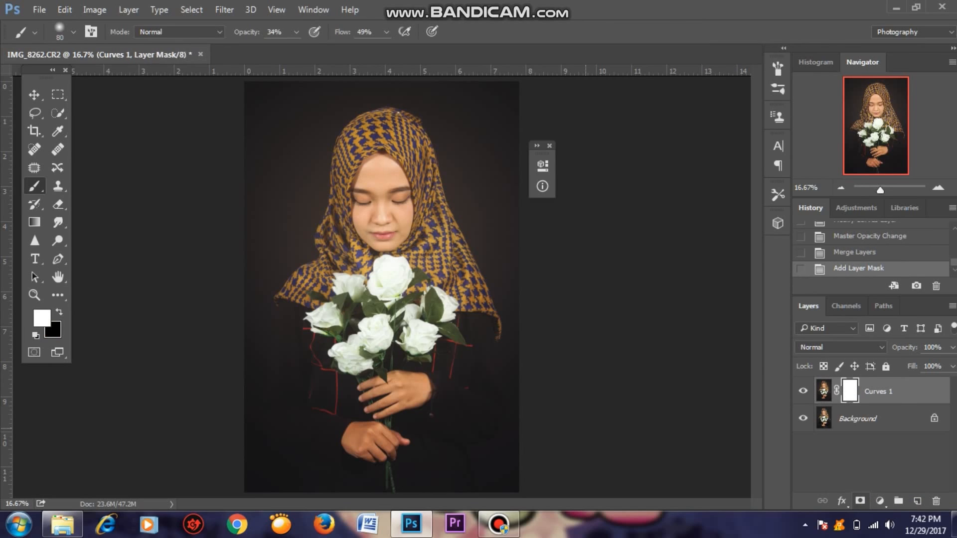
pyautogui.press(']')
pyautogui.press(']')
pyautogui.press(']')
pyautogui.press(']')
pyautogui.press(']')
pyautogui.press(']')
pyautogui.press(']')
pyautogui.press(']')
pyautogui.press(']')
pyautogui.press(']')
pyautogui.press(']')
pyautogui.press(']')
pyautogui.click(378, 225)
pyautogui.press('x')
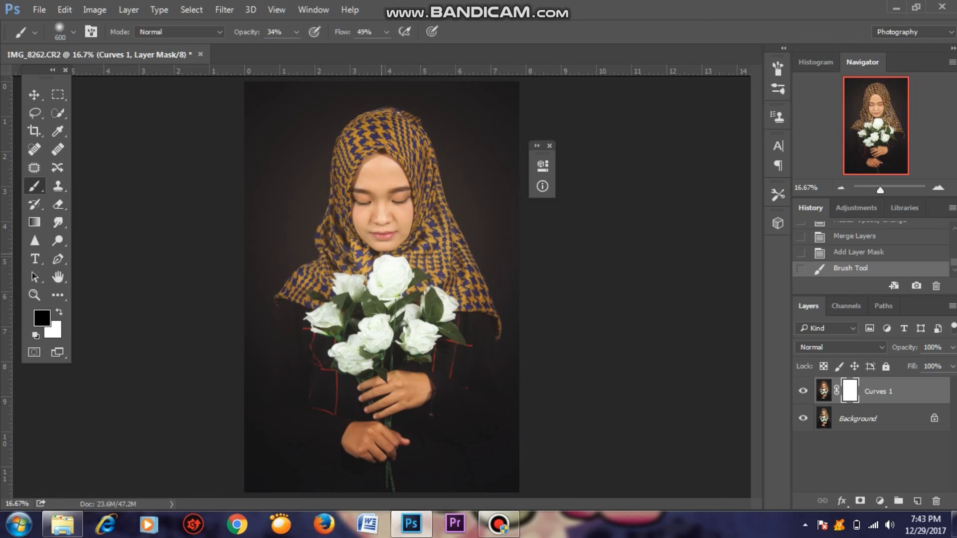
pyautogui.moveTo(419, 327); pyautogui.dragTo(364, 329)
# Step: Compare the portrait with the masked Curves 1 layer hidden and shown, and merge it down into the Background
pyautogui.click(803, 391)
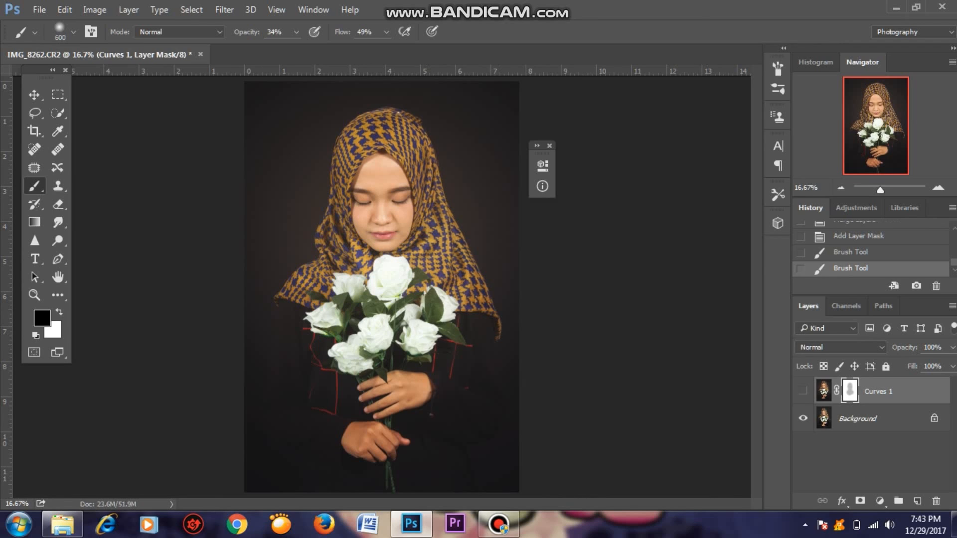
pyautogui.click(803, 391)
pyautogui.click(803, 391)
pyautogui.click(803, 391)
pyautogui.rightClick(893, 391)
pyautogui.click(663, 468)
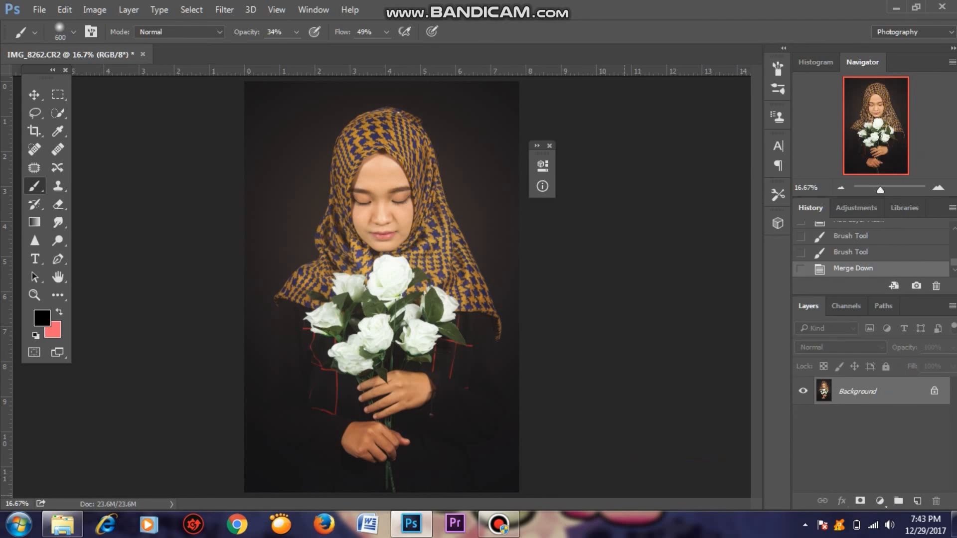